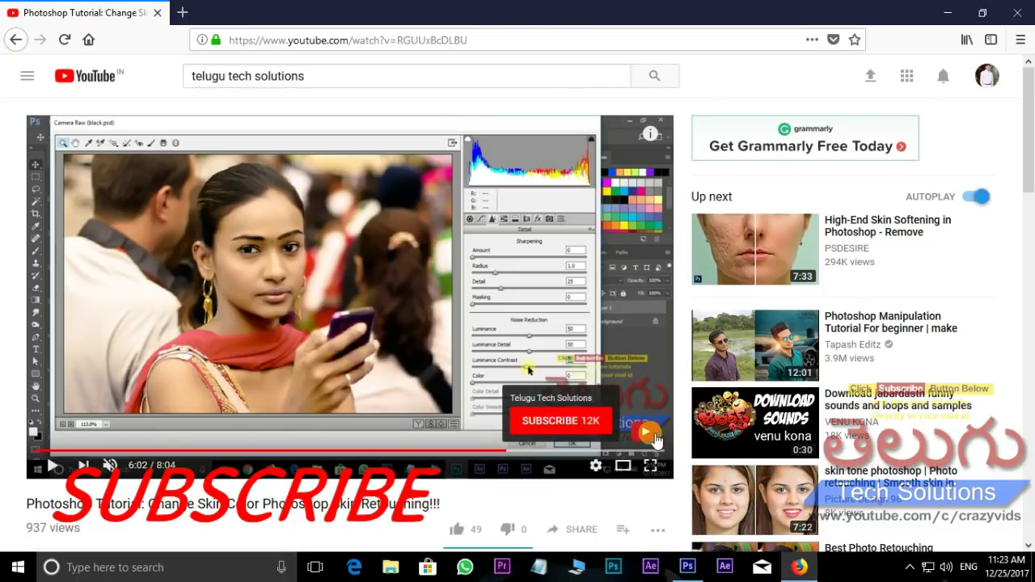
# - Scroll the skin-colour tutorial's YouTube page and open its SHARE dialog with the short link
pyautogui.scroll(-3, 485, 396)
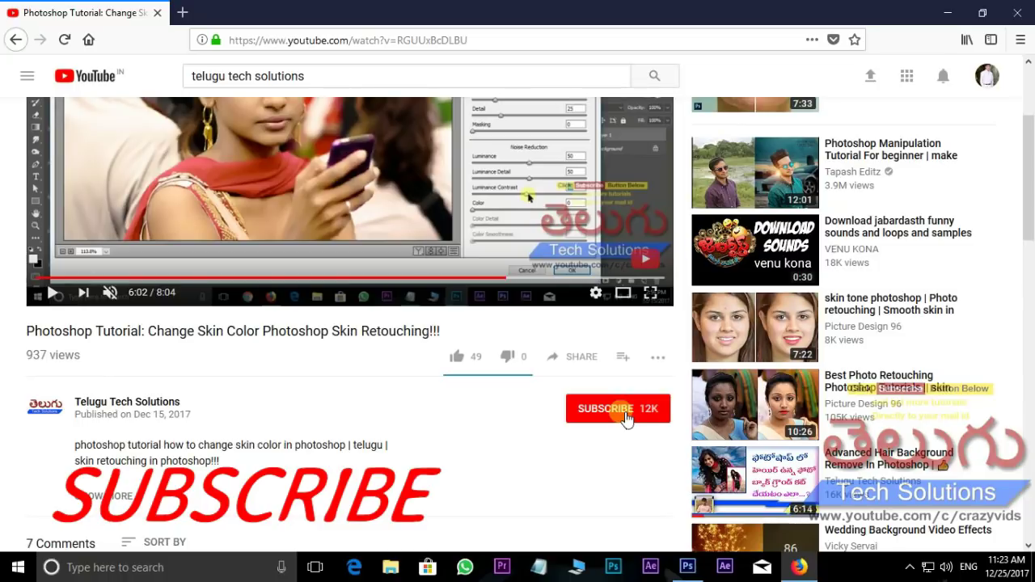
pyautogui.scroll(3, 140, 292)
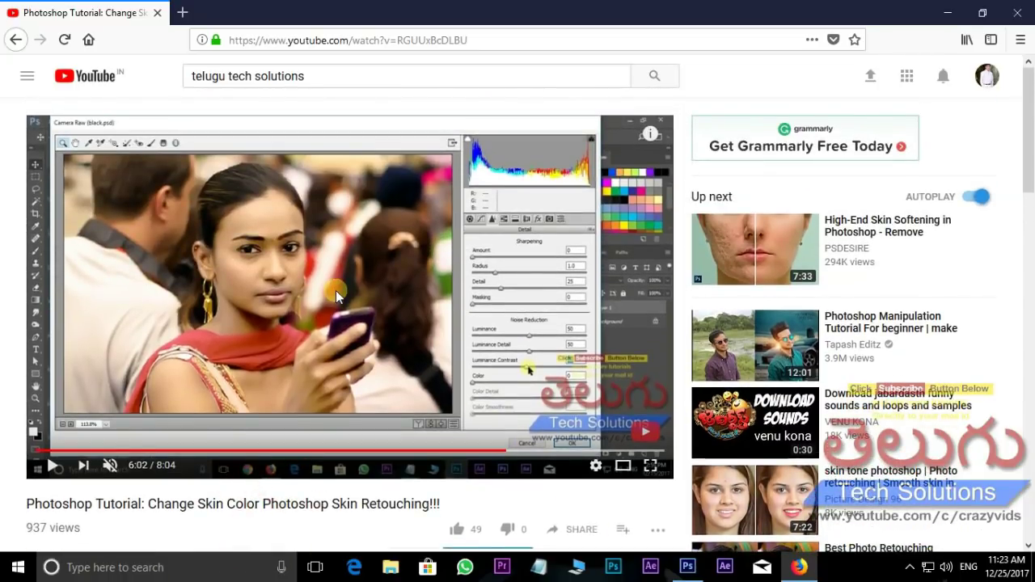
pyautogui.scroll(-2, 402, 303)
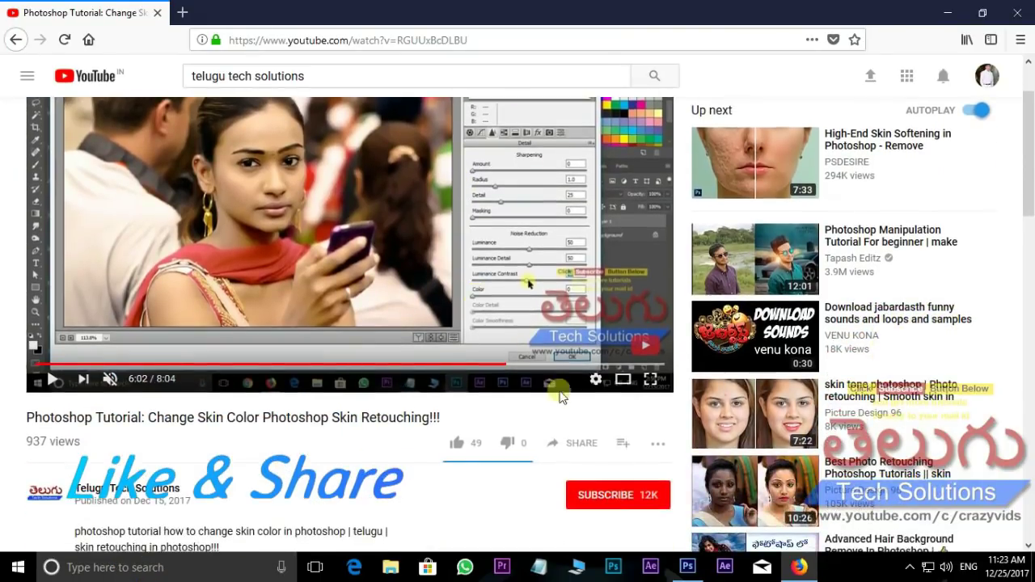
pyautogui.click(584, 447)
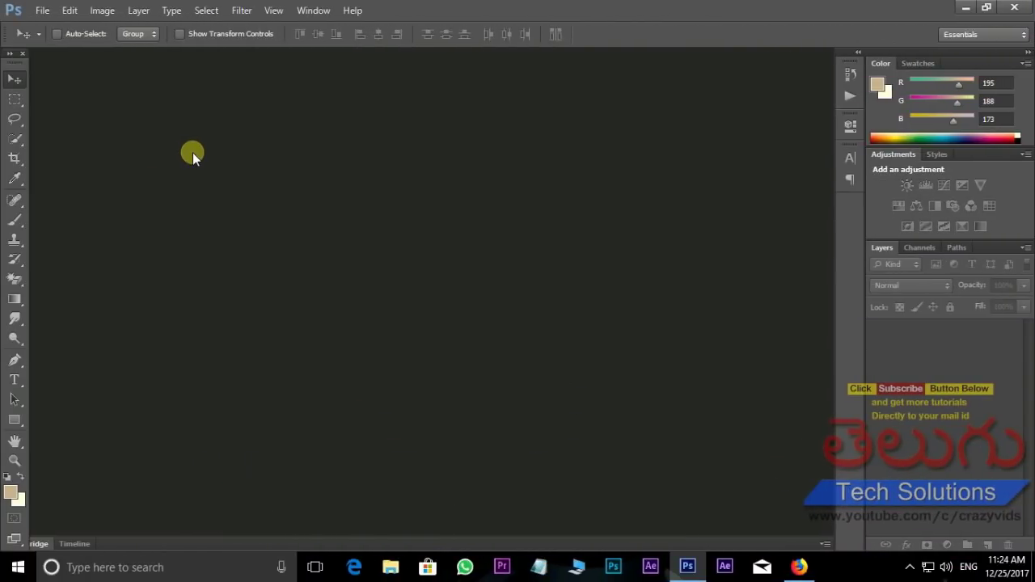
# - Open ramcharan.jpg and duplicate its Background layer as Layer 1
pyautogui.doubleClick(355, 218)
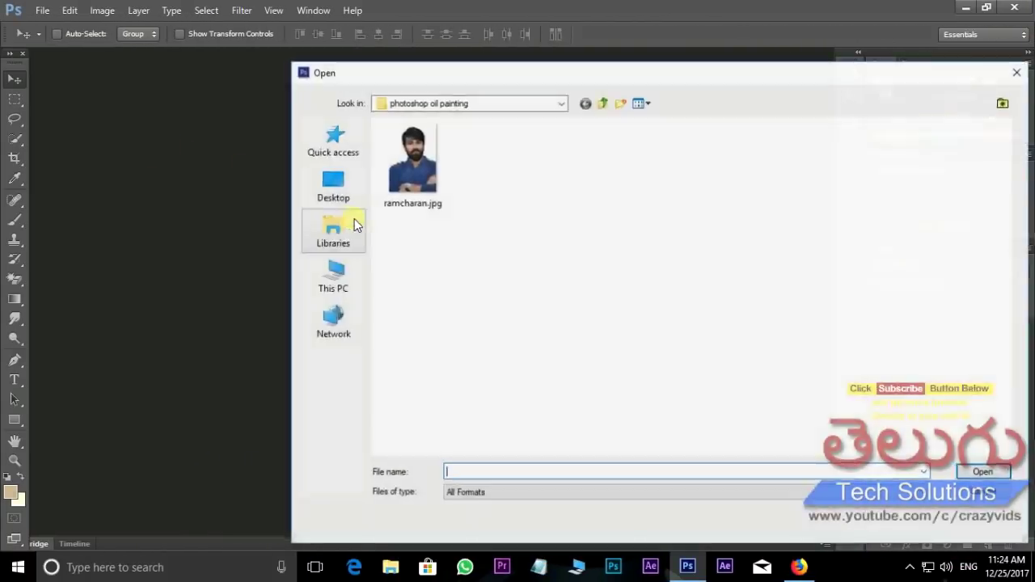
pyautogui.click(980, 473)
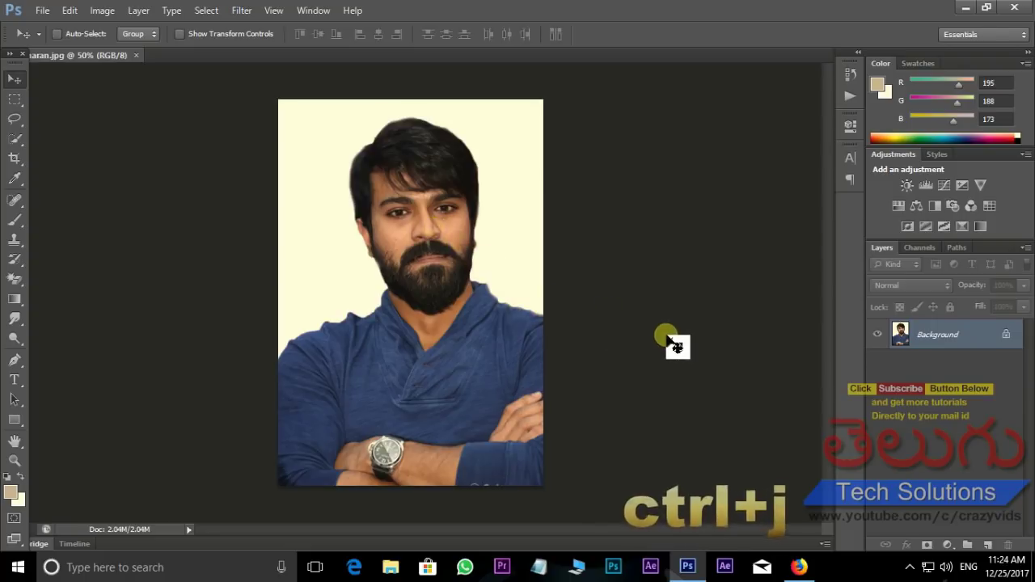
pyautogui.hotkey('ctrl', 'j')
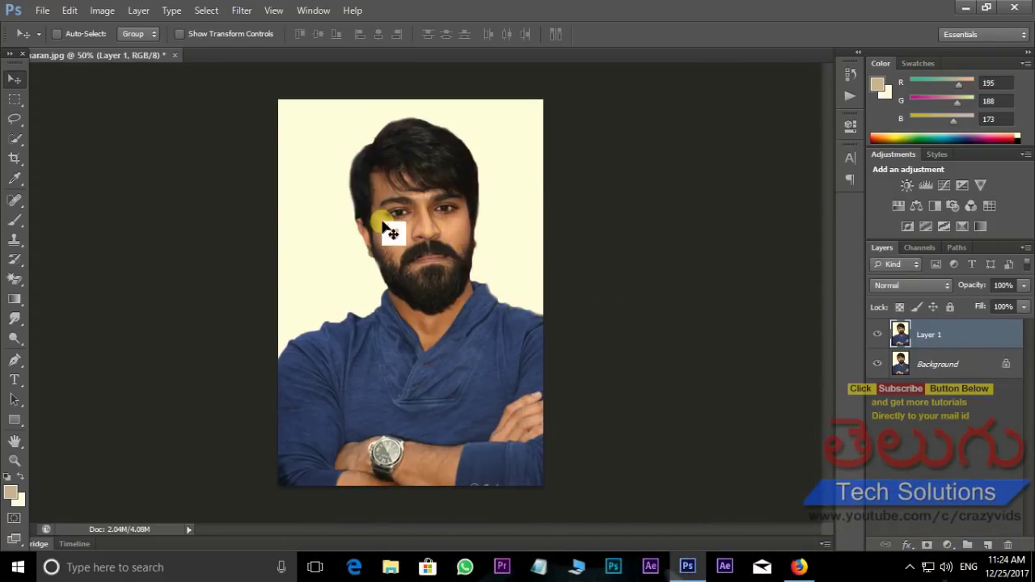
# - Zoom the portrait in to 100% and look around the photo
pyautogui.hotkey('ctrl', '+')
pyautogui.hotkey('ctrl', '+')
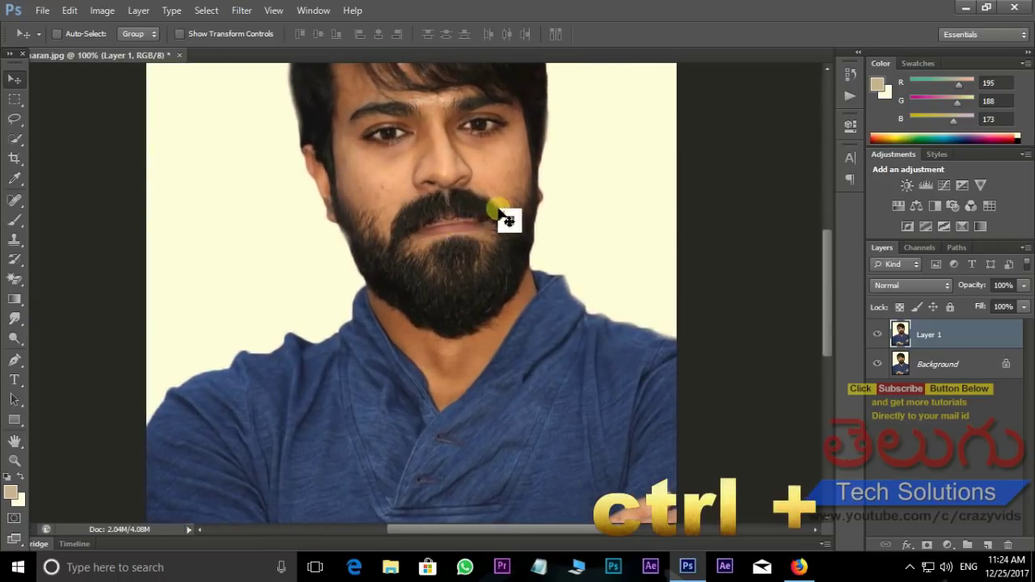
pyautogui.scroll(3, 485, 242)
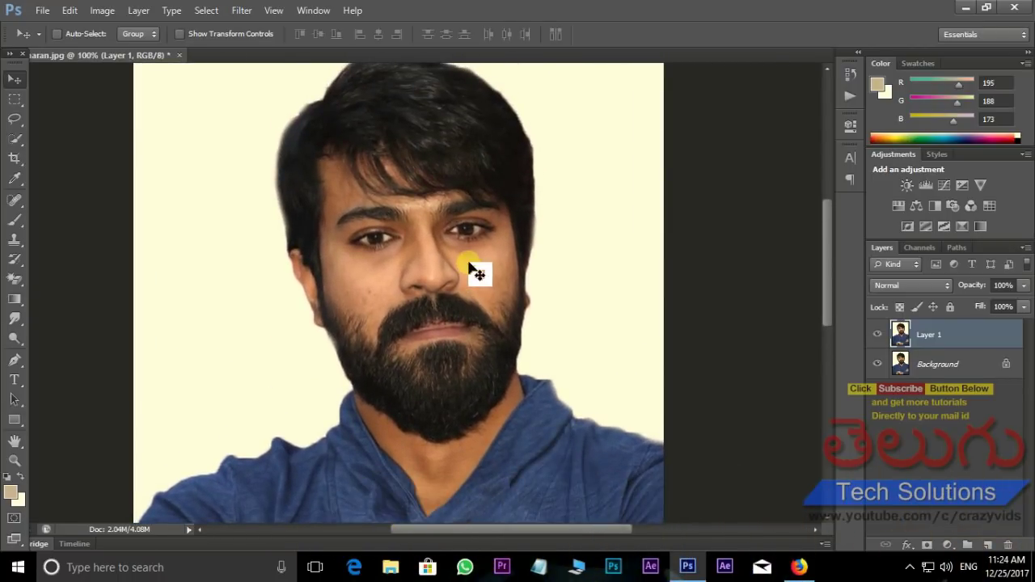
pyautogui.scroll(1, 478, 273)
pyautogui.scroll(-1, 484, 267)
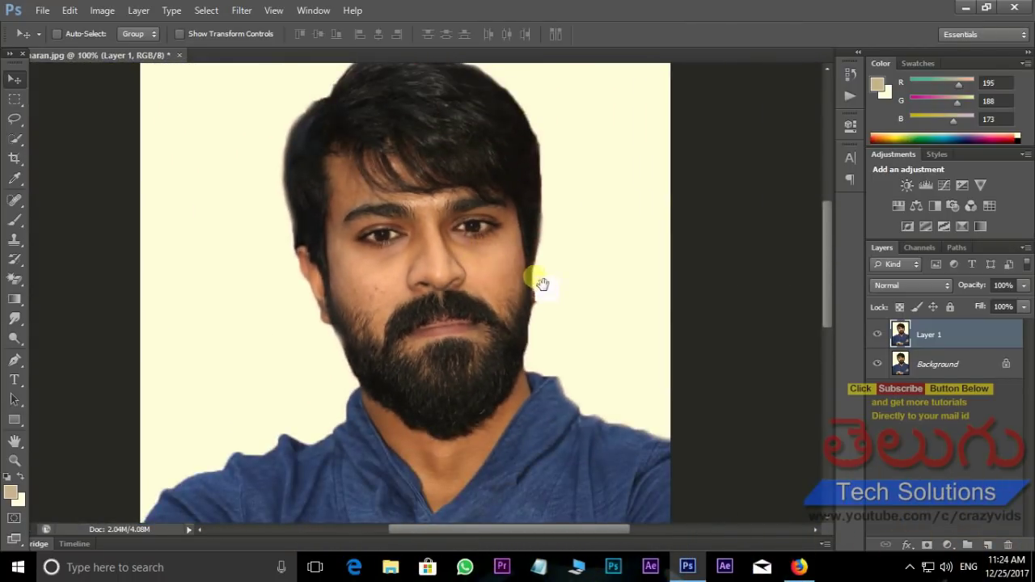
pyautogui.scroll(1, 526, 243)
pyautogui.scroll(-1, 513, 238)
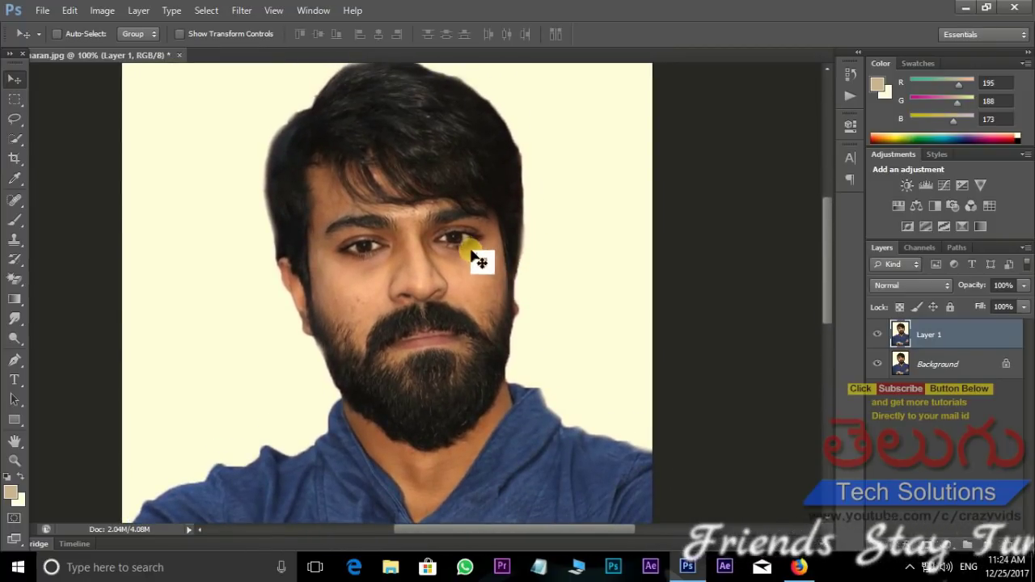
# - Add light Uniform noise (Amount 2%) to Layer 1
pyautogui.click(245, 13)
pyautogui.moveTo(252, 192)
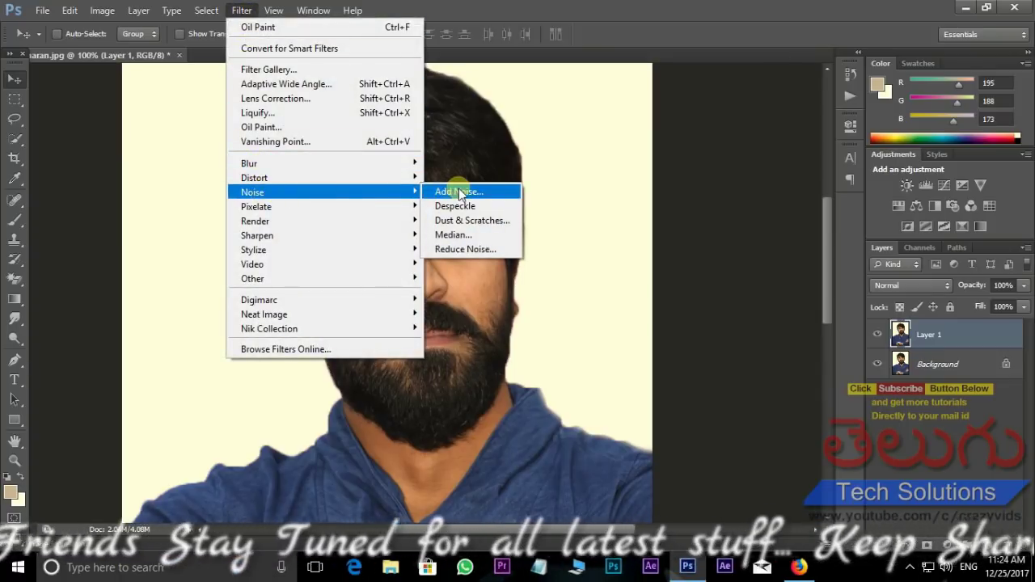
pyautogui.click(461, 192)
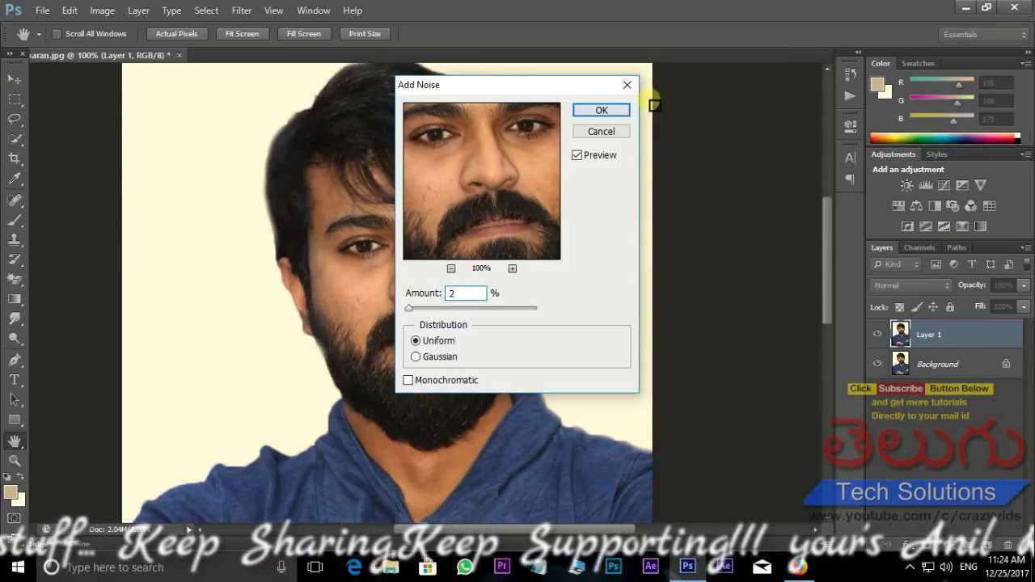
pyautogui.click(601, 110)
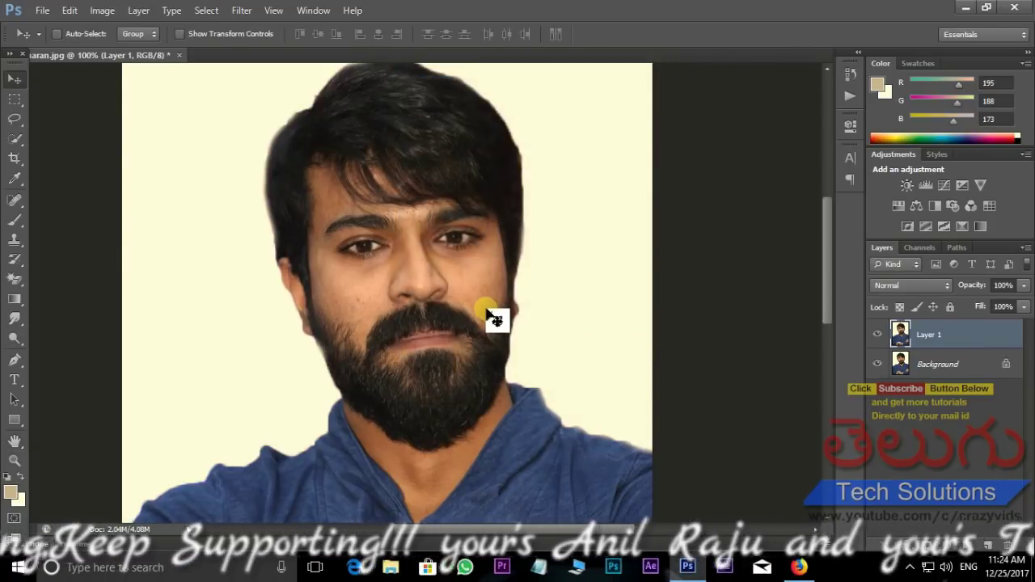
pyautogui.scroll(1, 405, 323)
pyautogui.scroll(-1, 397, 316)
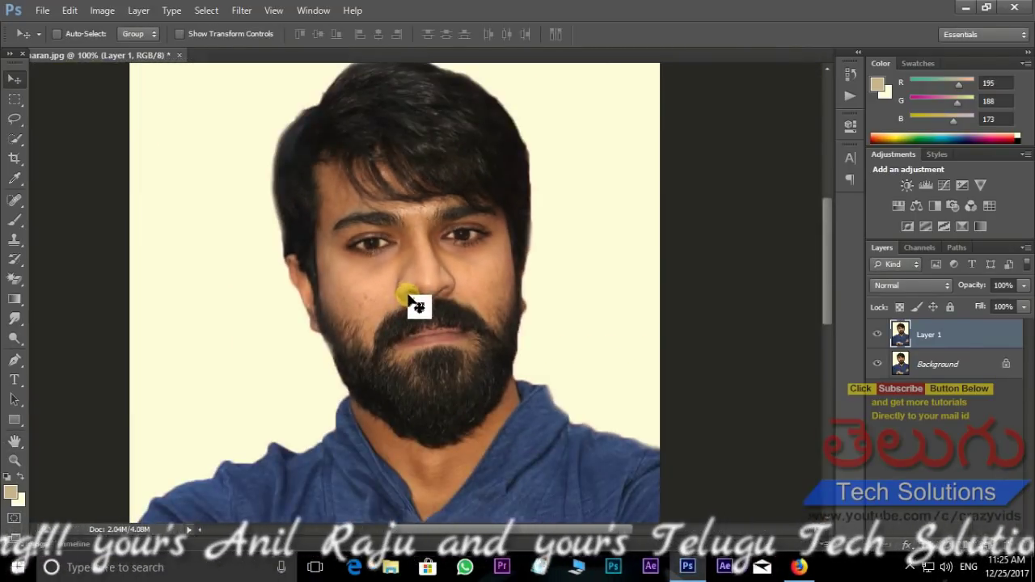
# - Apply the Oil Paint filter to Layer 1 with Shine set to 0
pyautogui.click(241, 12)
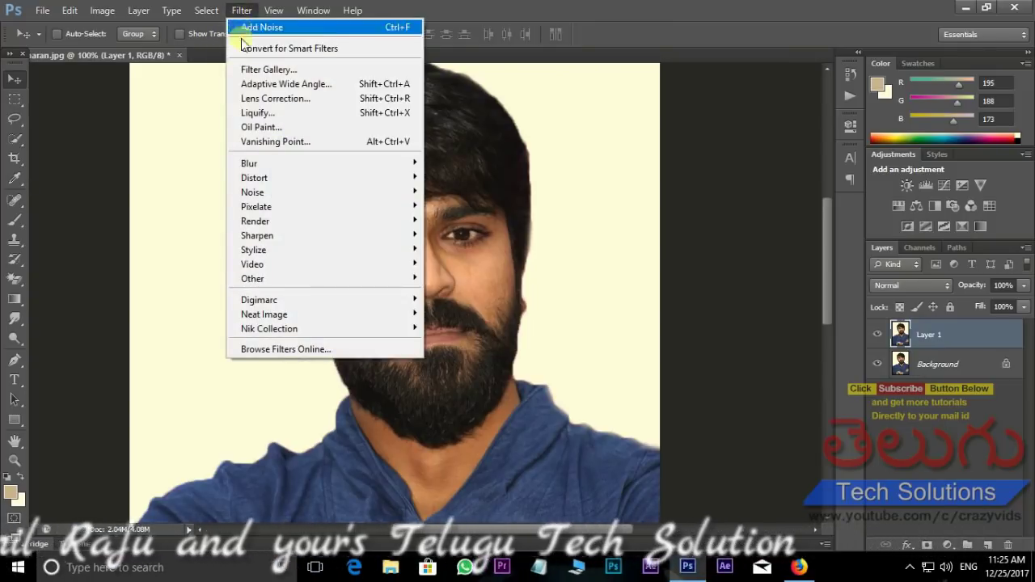
pyautogui.click(283, 127)
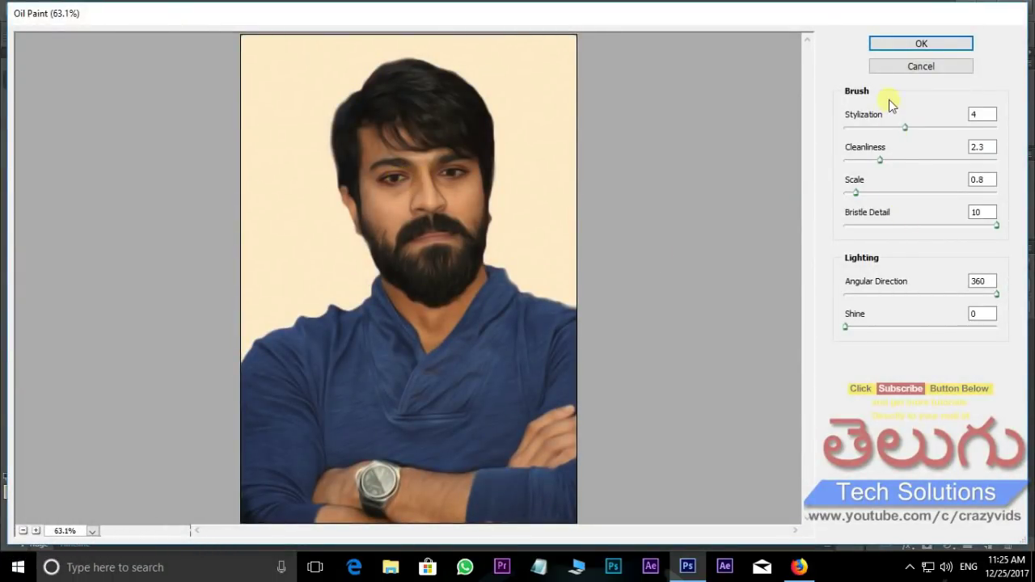
pyautogui.moveTo(846, 327)
pyautogui.mouseDown()
pyautogui.moveTo(987, 325)
pyautogui.moveTo(783, 334)
pyautogui.mouseUp()
pyautogui.click(931, 43)
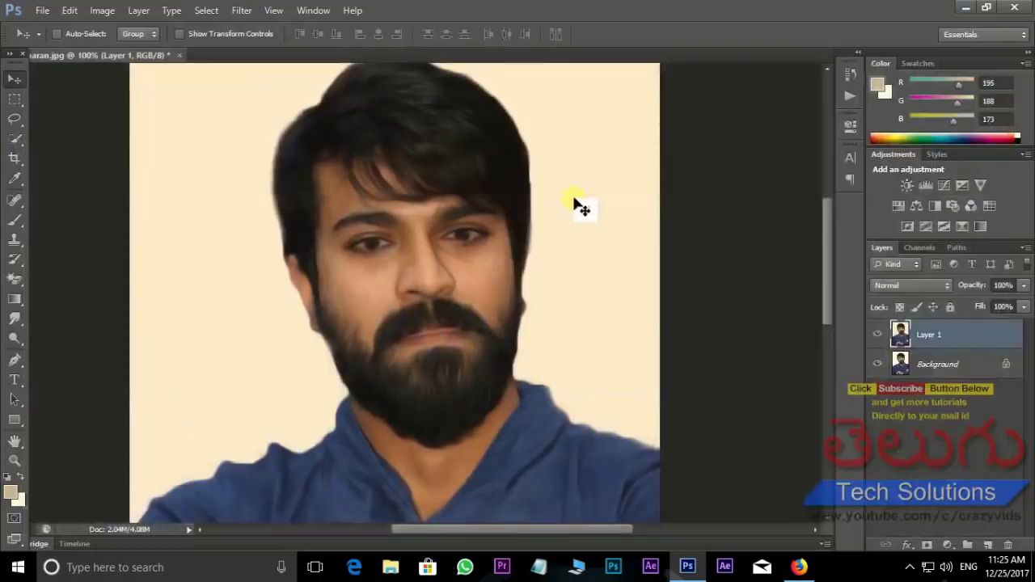
pyautogui.moveTo(506, 451)
pyautogui.mouseDown()
pyautogui.moveTo(470, 248)
pyautogui.moveTo(479, 342)
pyautogui.moveTo(494, 373)
pyautogui.mouseUp()
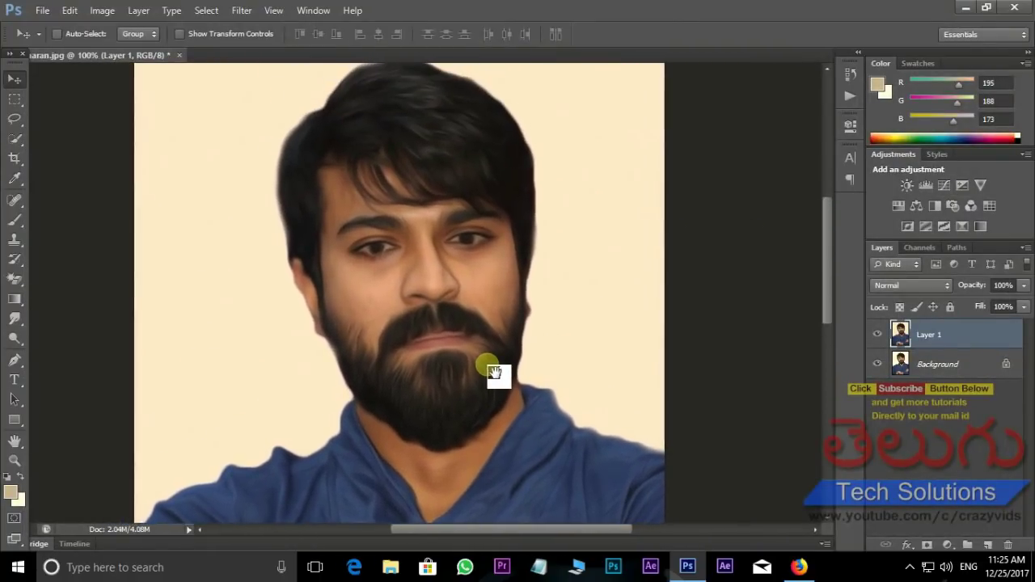
pyautogui.hotkey('ctrl', '+')
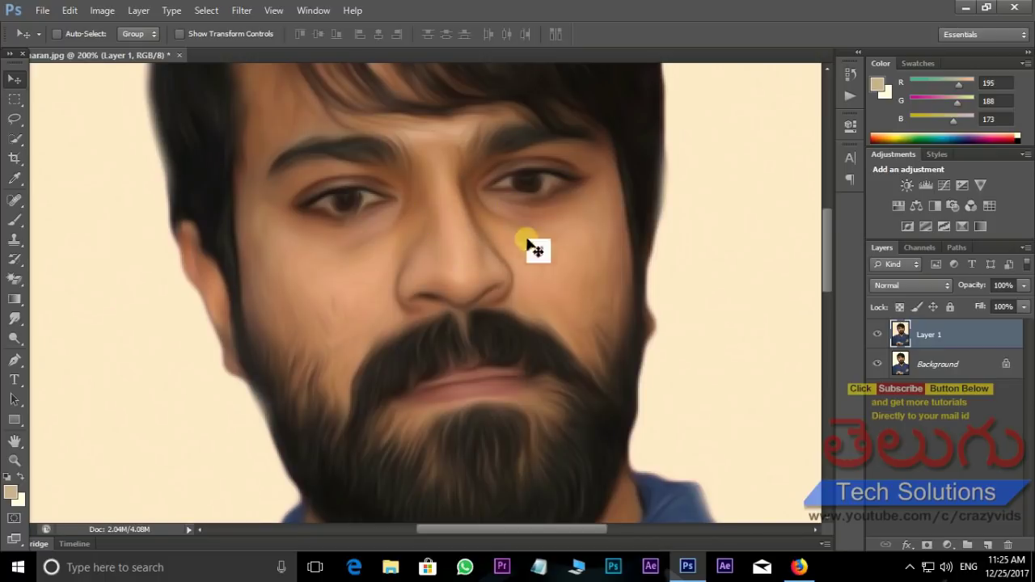
pyautogui.moveTo(613, 373); pyautogui.dragTo(520, 272)
pyautogui.moveTo(504, 501)
pyautogui.mouseDown()
pyautogui.moveTo(515, 477)
pyautogui.moveTo(512, 335)
pyautogui.mouseUp()
pyautogui.moveTo(509, 146); pyautogui.dragTo(508, 375)
pyautogui.moveTo(485, 178)
pyautogui.mouseDown()
pyautogui.moveTo(486, 363)
pyautogui.moveTo(516, 437)
pyautogui.mouseUp()
pyautogui.moveTo(485, 316); pyautogui.dragTo(487, 422)
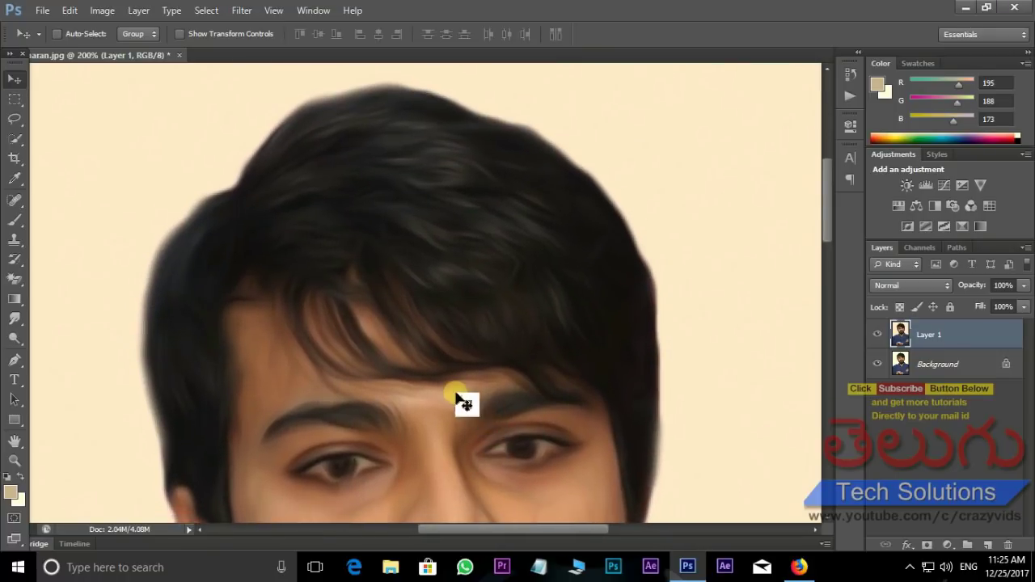
pyautogui.moveTo(511, 319); pyautogui.dragTo(526, 231)
pyautogui.moveTo(520, 501); pyautogui.dragTo(531, 77)
pyautogui.moveTo(531, 409)
pyautogui.mouseDown()
pyautogui.moveTo(545, 235)
pyautogui.moveTo(527, 425)
pyautogui.mouseUp()
pyautogui.moveTo(502, 226); pyautogui.dragTo(495, 384)
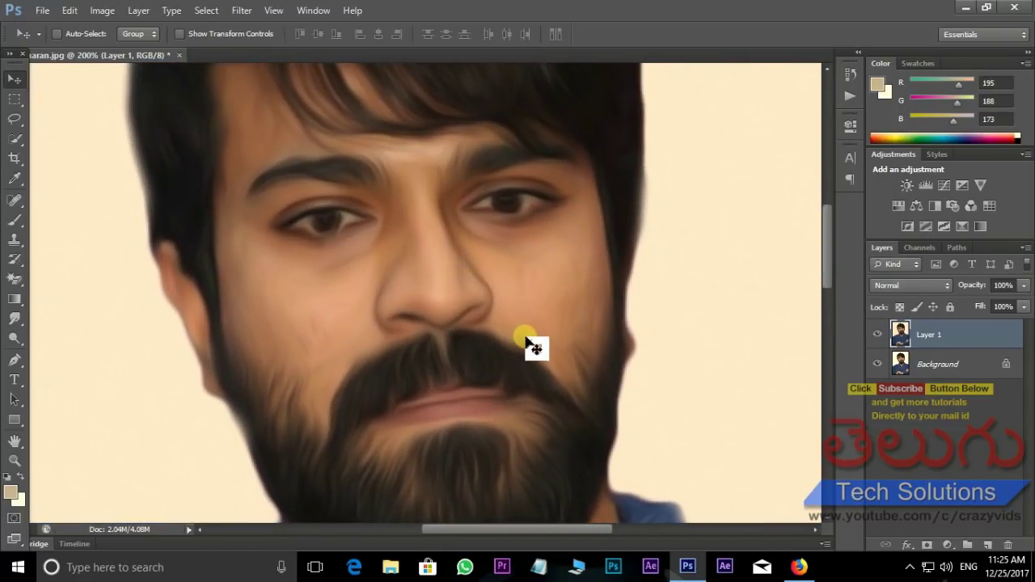
# - Add a layer mask to Layer 1, set black as the brush colour and zoom to 400%
pyautogui.click(11, 223)
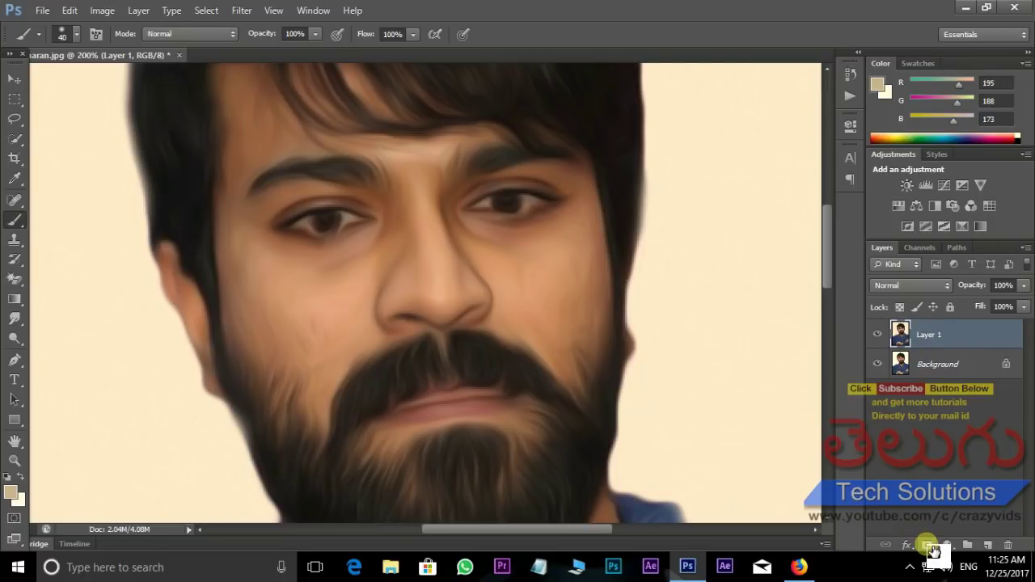
pyautogui.click(929, 546)
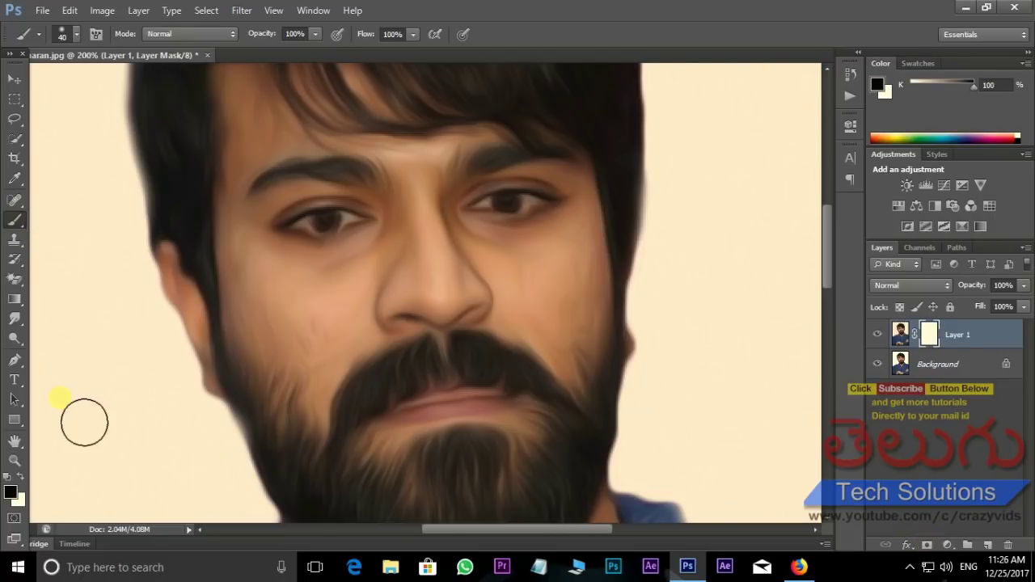
pyautogui.click(10, 494)
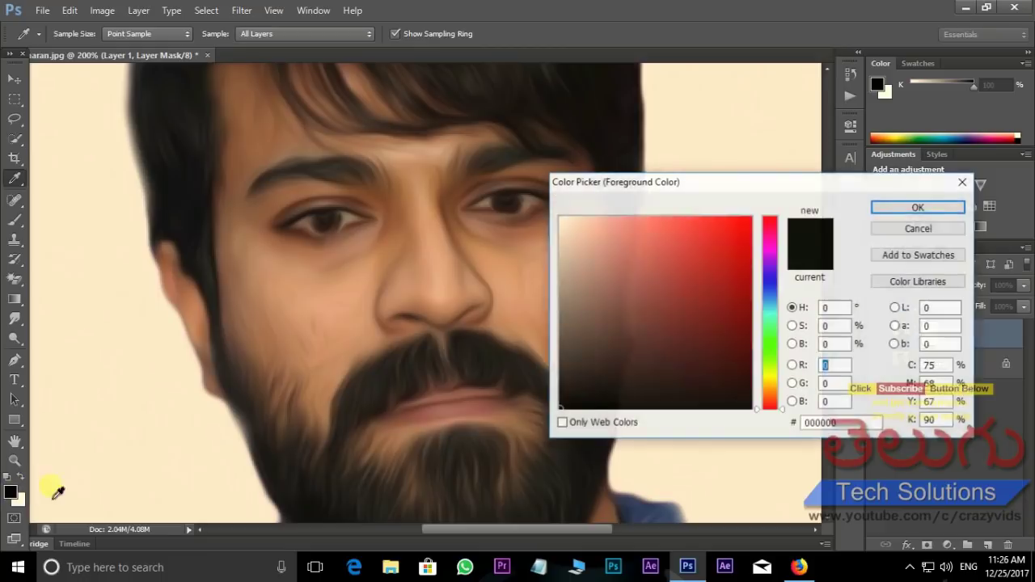
pyautogui.click(946, 206)
pyautogui.press('b')
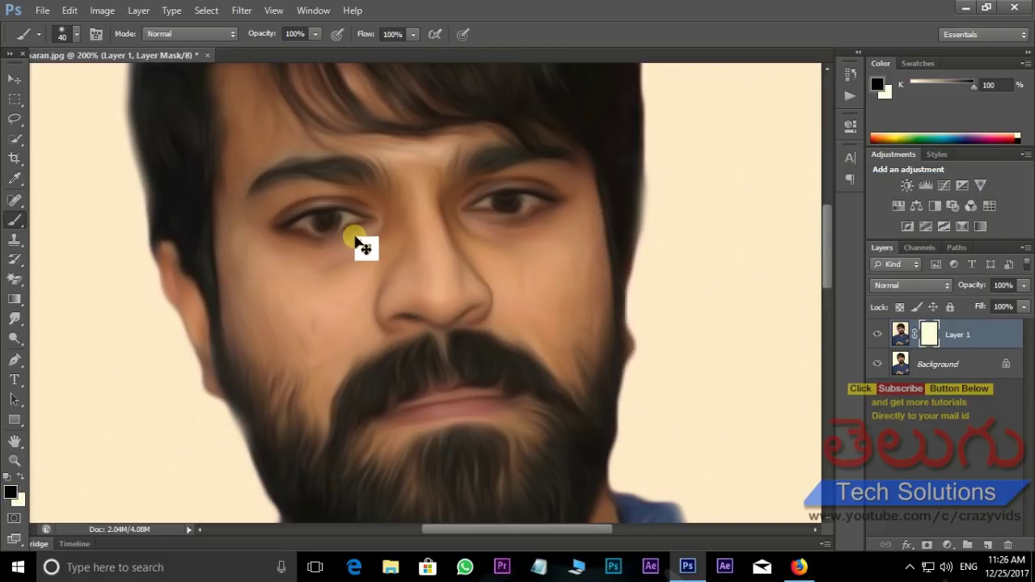
pyautogui.hotkey('ctrl', '+')
# - Paint black on the mask over both eyes to restore their original detail
pyautogui.moveTo(289, 219); pyautogui.dragTo(322, 360)
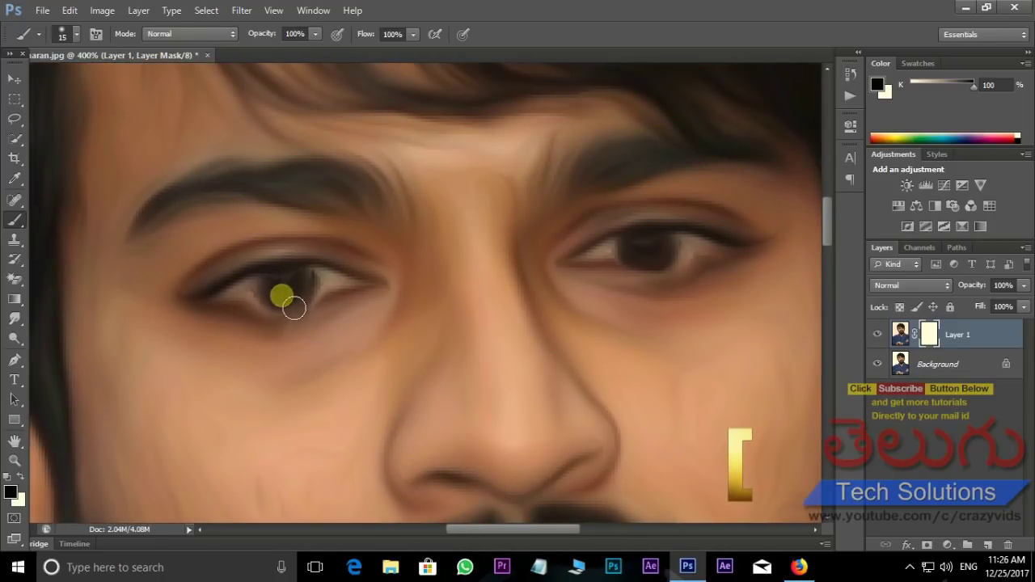
pyautogui.moveTo(307, 300)
pyautogui.mouseDown()
pyautogui.moveTo(254, 296)
pyautogui.moveTo(295, 296)
pyautogui.mouseUp()
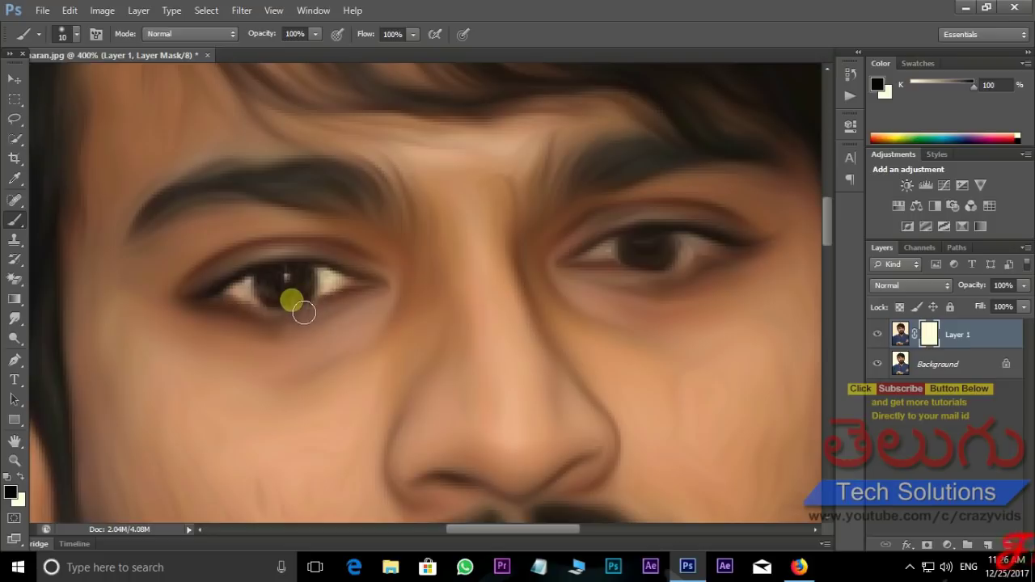
pyautogui.moveTo(229, 311)
pyautogui.mouseDown()
pyautogui.moveTo(326, 300)
pyautogui.moveTo(310, 303)
pyautogui.mouseUp()
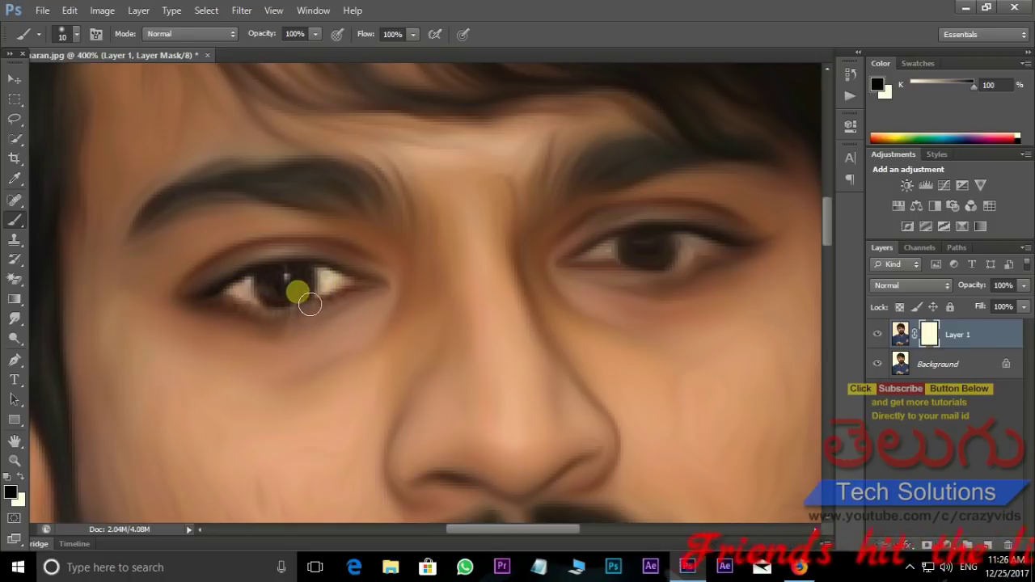
pyautogui.moveTo(691, 294)
pyautogui.mouseDown()
pyautogui.moveTo(526, 337)
pyautogui.moveTo(490, 286)
pyautogui.moveTo(523, 261)
pyautogui.moveTo(599, 276)
pyautogui.moveTo(504, 286)
pyautogui.moveTo(591, 282)
pyautogui.moveTo(557, 296)
pyautogui.moveTo(617, 277)
pyautogui.moveTo(529, 298)
pyautogui.moveTo(567, 301)
pyautogui.moveTo(596, 284)
pyautogui.moveTo(513, 211)
pyautogui.moveTo(492, 245)
pyautogui.moveTo(513, 296)
pyautogui.mouseUp()
# - With a size-35 brush, mask the cheeks and between the brows to reveal original skin texture
pyautogui.press(']')
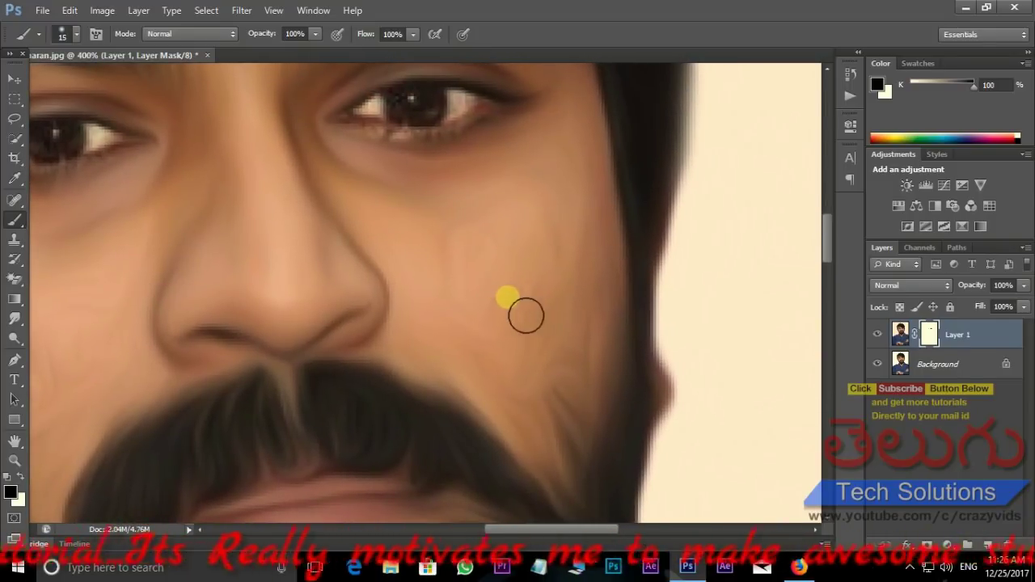
pyautogui.press(']')
pyautogui.press(']')
pyautogui.press(']')
pyautogui.press(']')
pyautogui.moveTo(602, 219)
pyautogui.mouseDown()
pyautogui.moveTo(589, 302)
pyautogui.moveTo(608, 397)
pyautogui.moveTo(555, 363)
pyautogui.moveTo(558, 270)
pyautogui.moveTo(596, 259)
pyautogui.mouseUp()
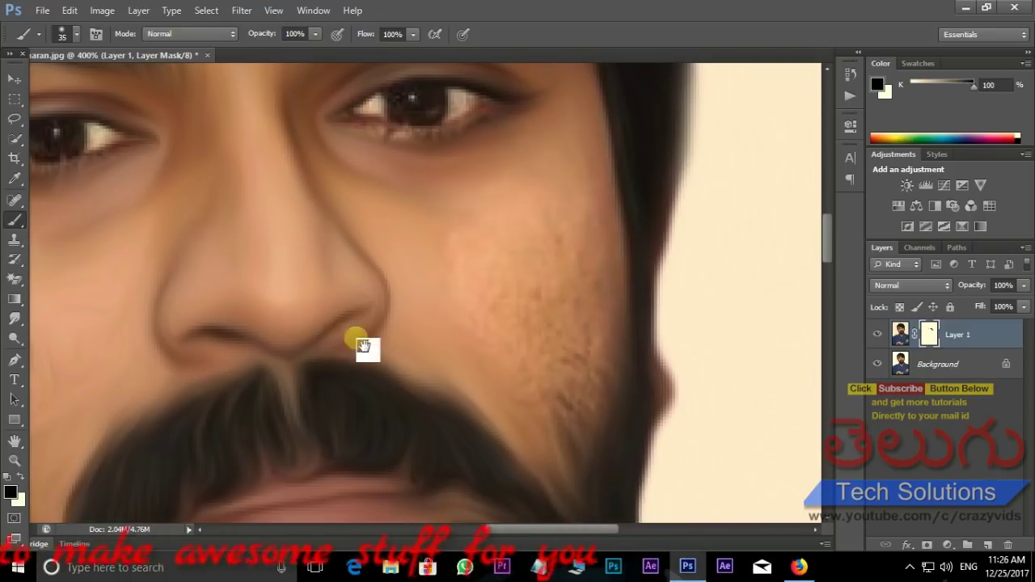
pyautogui.moveTo(351, 337); pyautogui.dragTo(678, 306)
pyautogui.moveTo(390, 321)
pyautogui.mouseDown()
pyautogui.moveTo(372, 343)
pyautogui.moveTo(435, 428)
pyautogui.moveTo(399, 328)
pyautogui.moveTo(325, 361)
pyautogui.moveTo(427, 428)
pyautogui.mouseUp()
pyautogui.moveTo(485, 324)
pyautogui.mouseDown()
pyautogui.moveTo(550, 439)
pyautogui.moveTo(566, 332)
pyautogui.mouseUp()
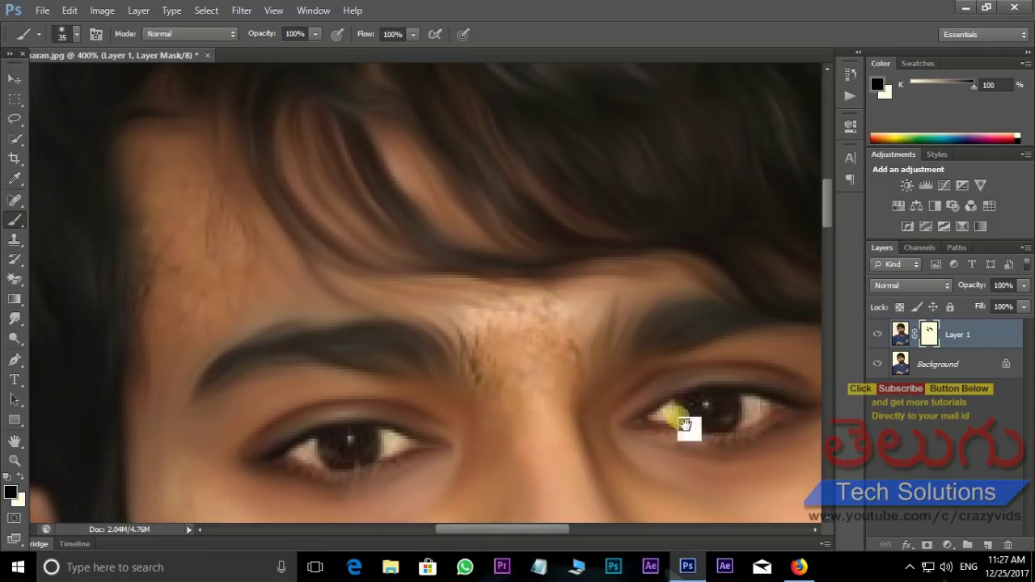
pyautogui.scroll(-5, 631, 461)
pyautogui.scroll(-5, 486, 461)
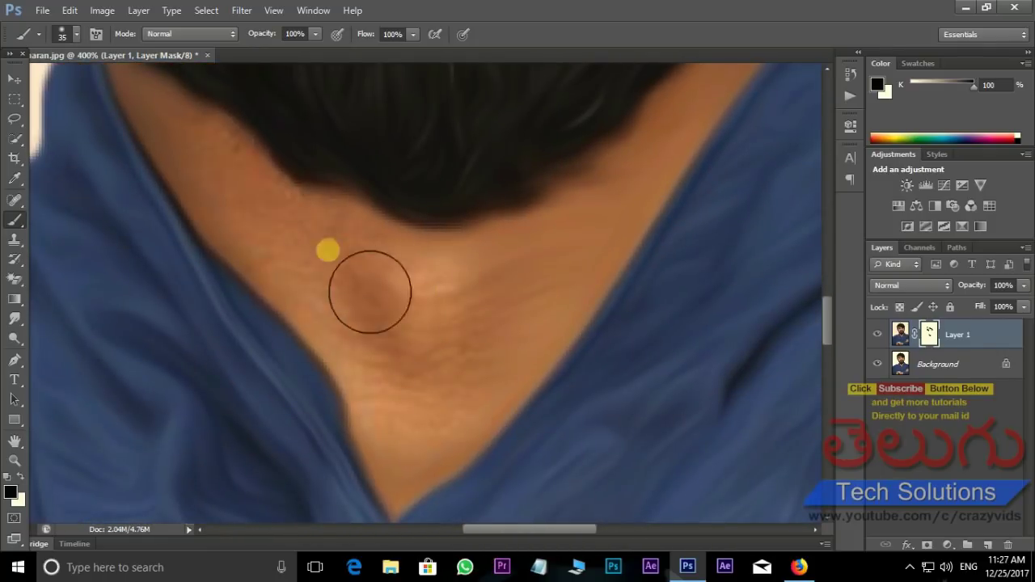
pyautogui.scroll(4, 393, 428)
pyautogui.scroll(2, 774, 243)
pyautogui.scroll(-6, 485, 486)
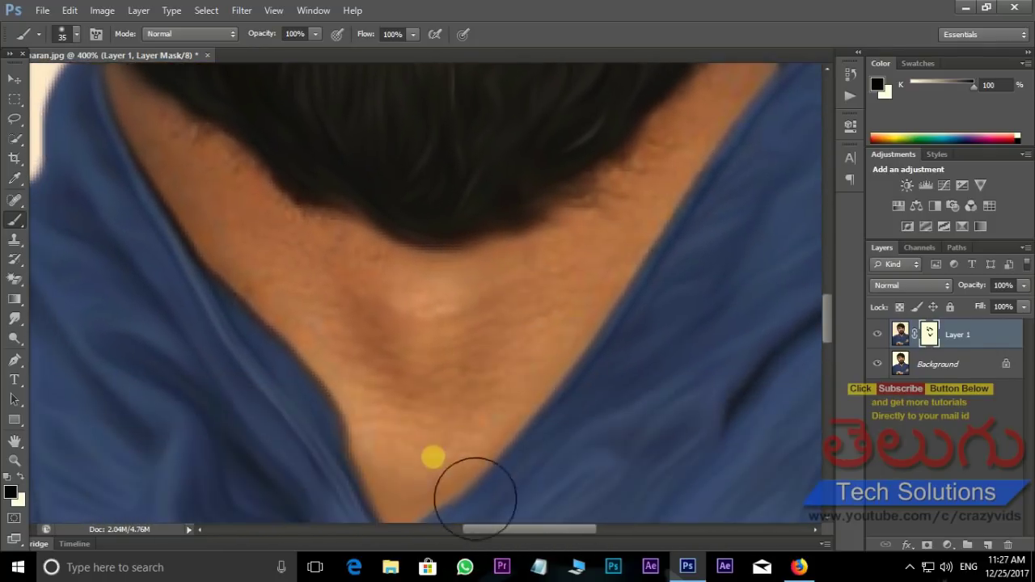
pyautogui.scroll(-2, 626, 402)
pyautogui.scroll(-5, 580, 403)
pyautogui.scroll(15, 580, 403)
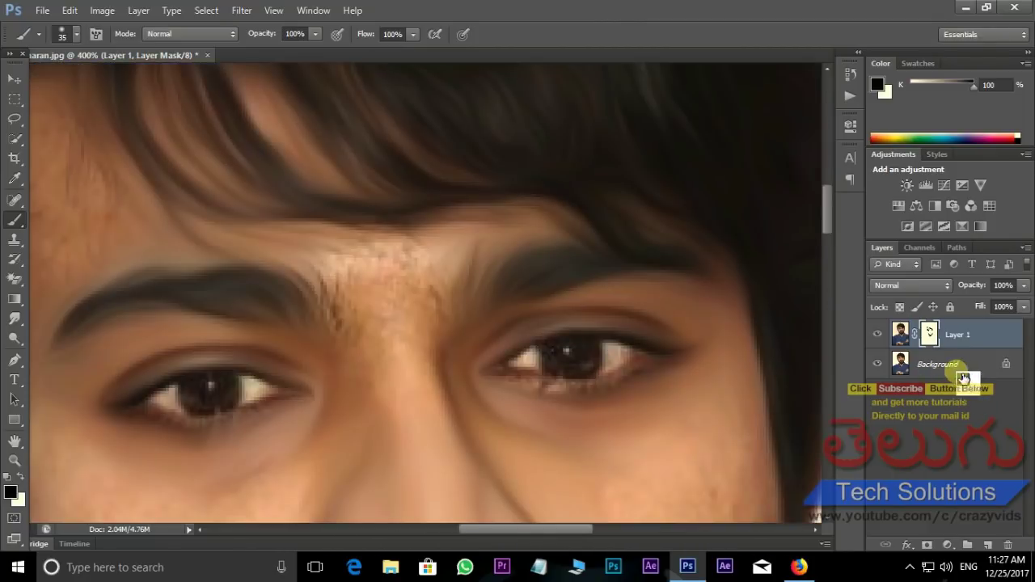
# - On the Background layer, smudge the mottled skin between the brows with a size-20 brush
pyautogui.click(954, 365)
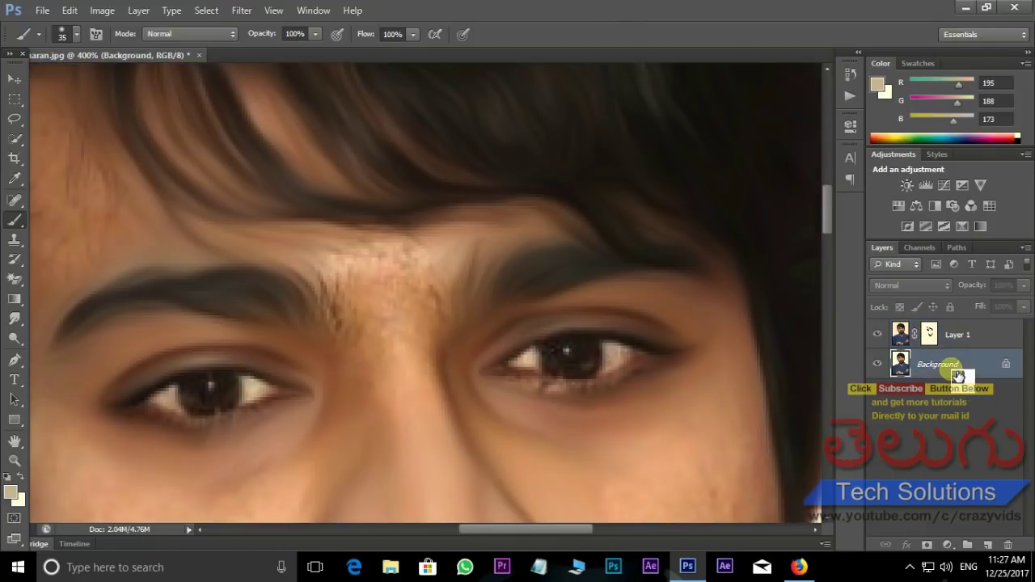
pyautogui.click(17, 322)
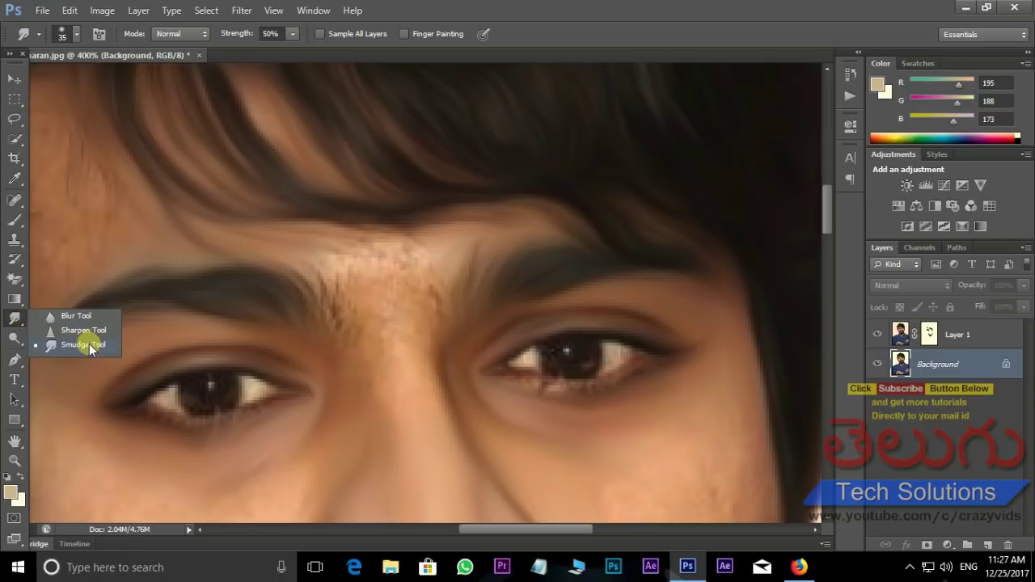
pyautogui.moveTo(485, 400); pyautogui.dragTo(412, 348)
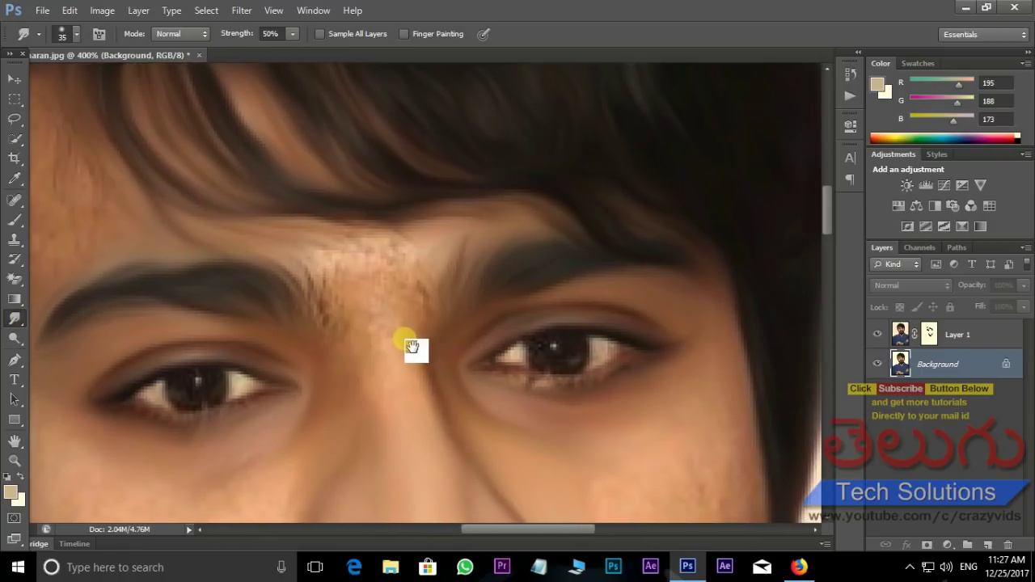
pyautogui.hotkey('ctrl', '+')
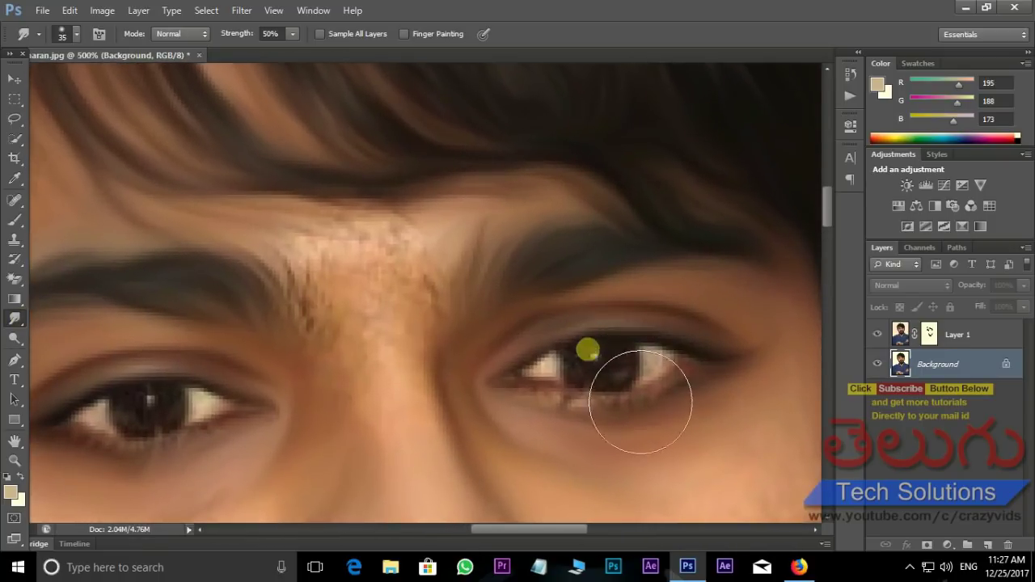
pyautogui.moveTo(597, 364); pyautogui.dragTo(545, 357)
pyautogui.press('[')
pyautogui.press('[')
pyautogui.press('[')
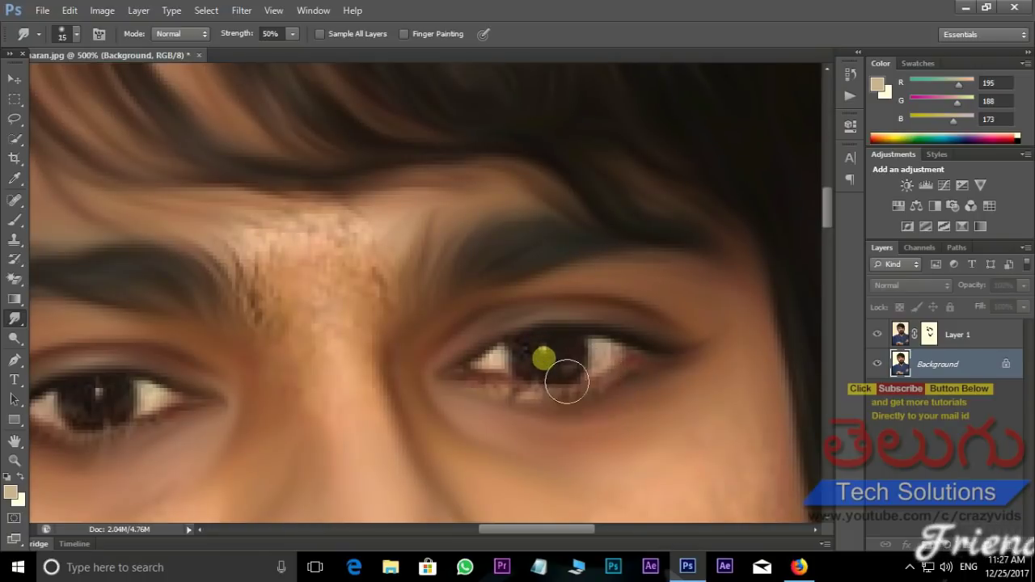
pyautogui.press('[')
pyautogui.press('[')
pyautogui.press('[')
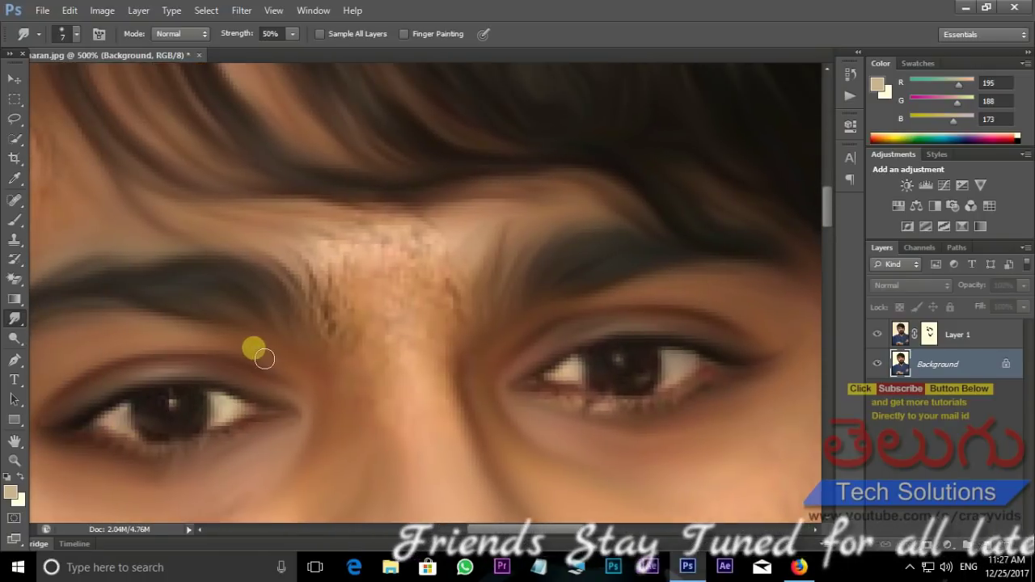
pyautogui.press(']')
pyautogui.press(']')
pyautogui.press(']')
pyautogui.moveTo(370, 320); pyautogui.dragTo(450, 273)
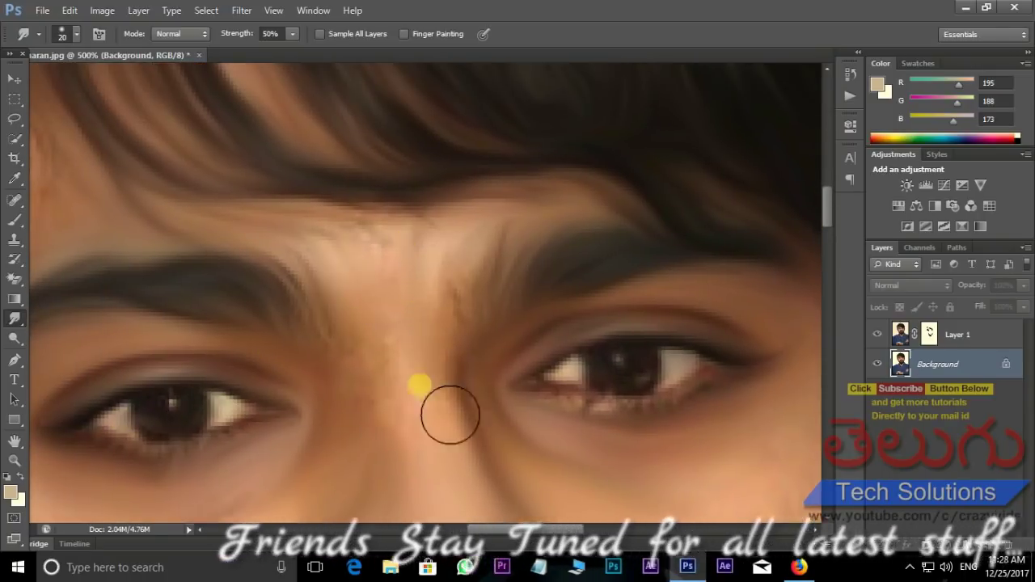
# - Smudge the right cheek's skin texture smooth with a size-25 brush
pyautogui.press(']')
pyautogui.scroll(3, 310, 232)
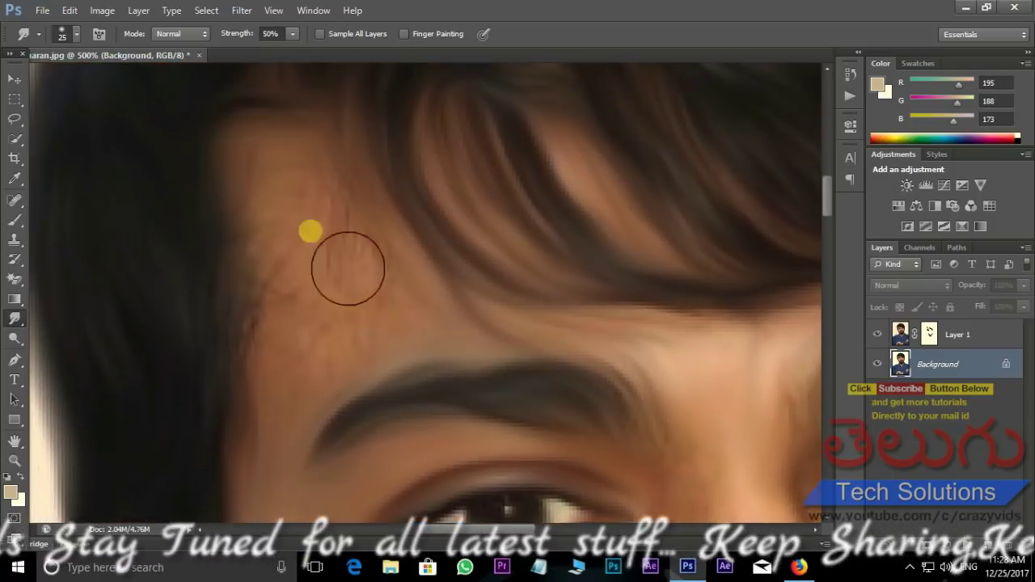
pyautogui.scroll(-5, 317, 238)
pyautogui.scroll(-4, 212, 263)
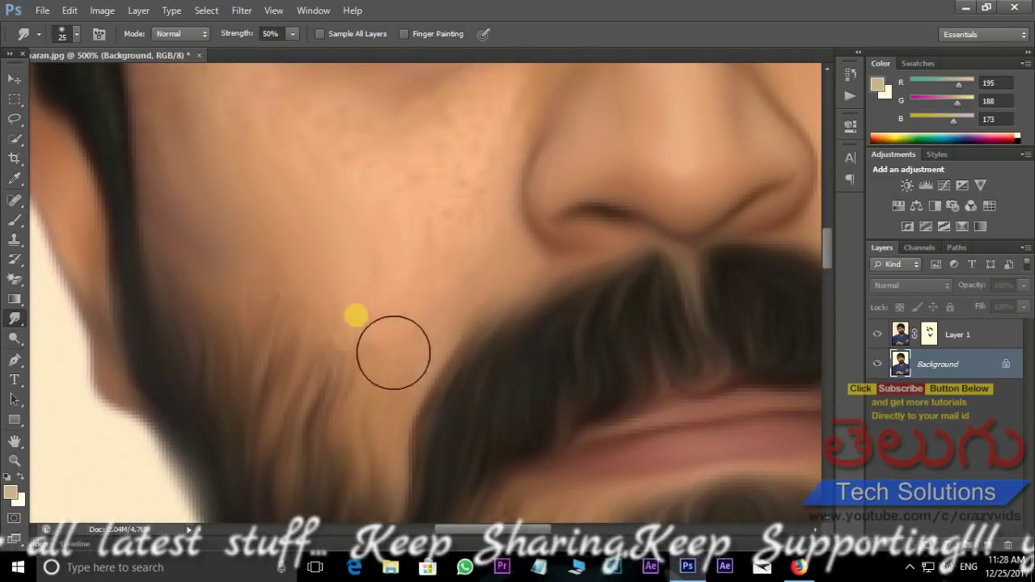
pyautogui.scroll(3, 356, 292)
pyautogui.scroll(2, 340, 339)
pyautogui.scroll(-2, 330, 399)
pyautogui.hscroll(5, 329, 399)
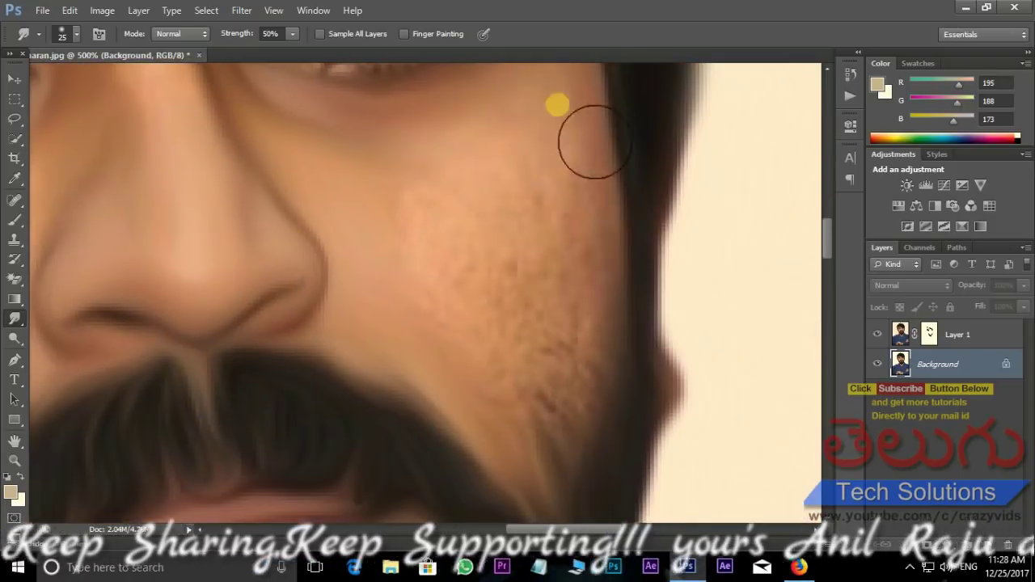
pyautogui.moveTo(589, 143)
pyautogui.mouseDown()
pyautogui.moveTo(504, 363)
pyautogui.moveTo(460, 291)
pyautogui.moveTo(616, 368)
pyautogui.mouseUp()
pyautogui.scroll(-10, 425, 153)
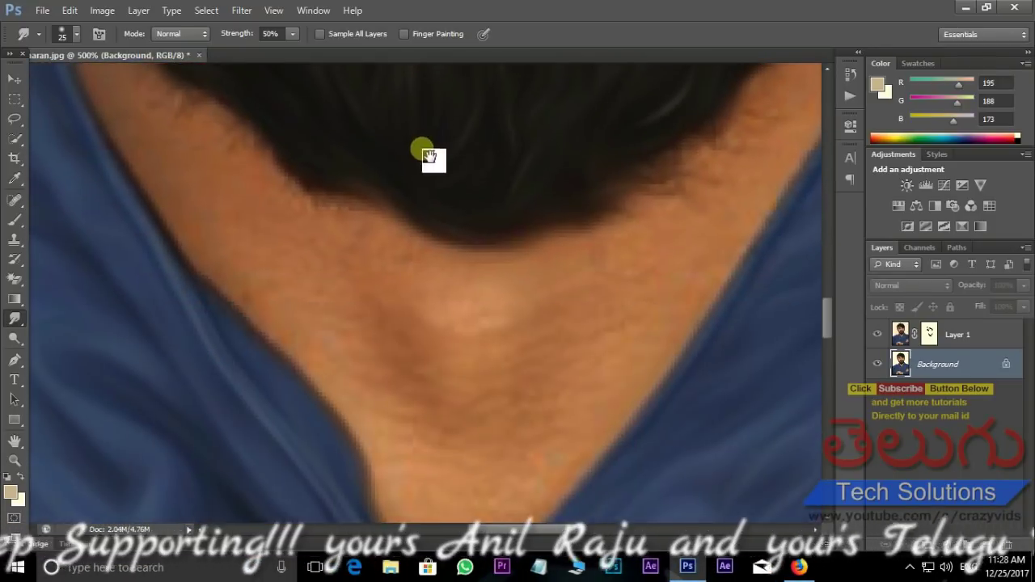
pyautogui.scroll(-2, 363, 356)
pyautogui.scroll(3, 486, 340)
pyautogui.scroll(2, 550, 348)
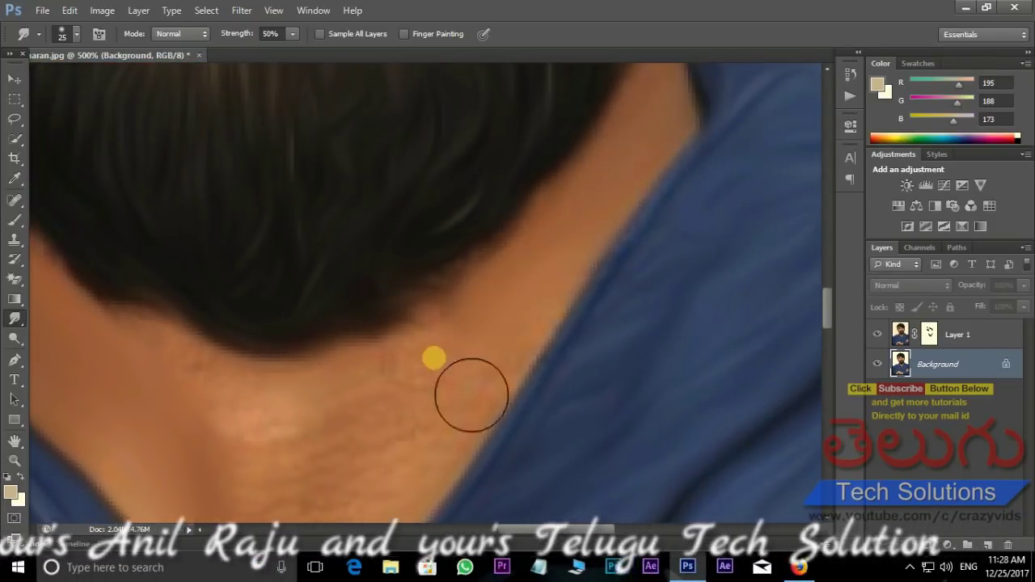
pyautogui.scroll(-2, 405, 332)
pyautogui.scroll(5, 522, 323)
pyautogui.hscroll(3, 521, 323)
pyautogui.scroll(-3, 509, 342)
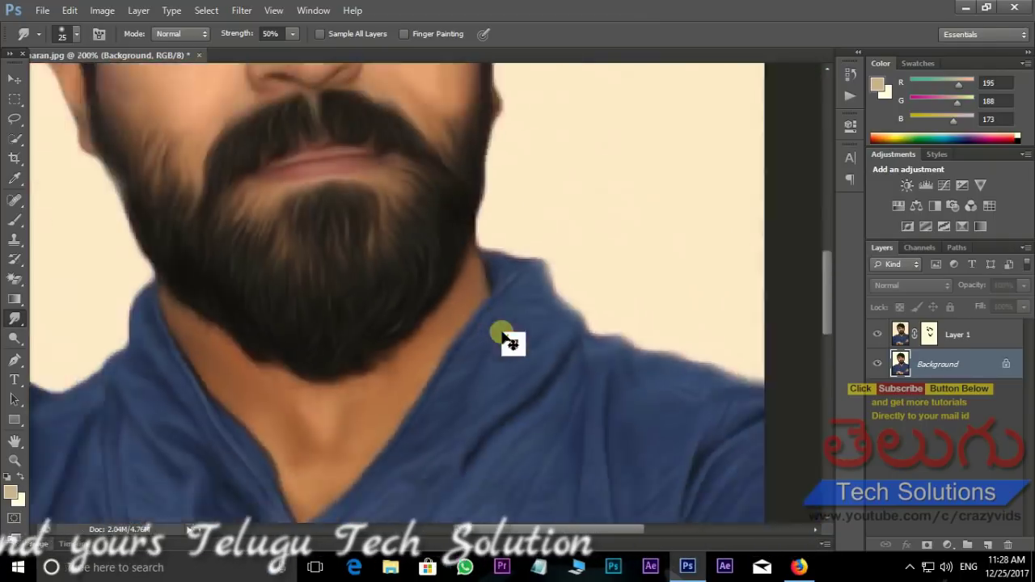
pyautogui.scroll(-1, 437, 324)
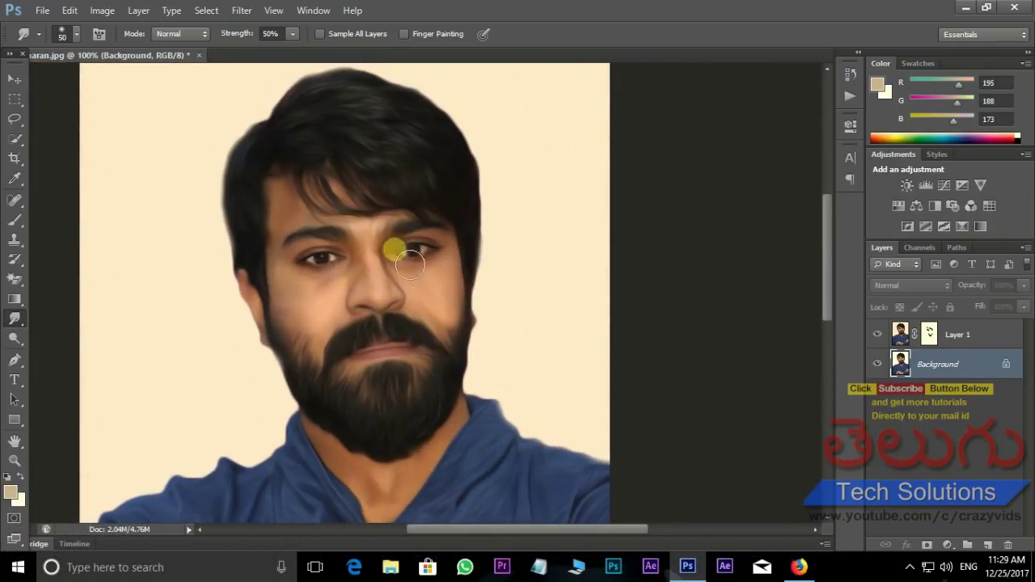
pyautogui.scroll(-5, 411, 263)
pyautogui.moveTo(495, 423); pyautogui.dragTo(491, 376)
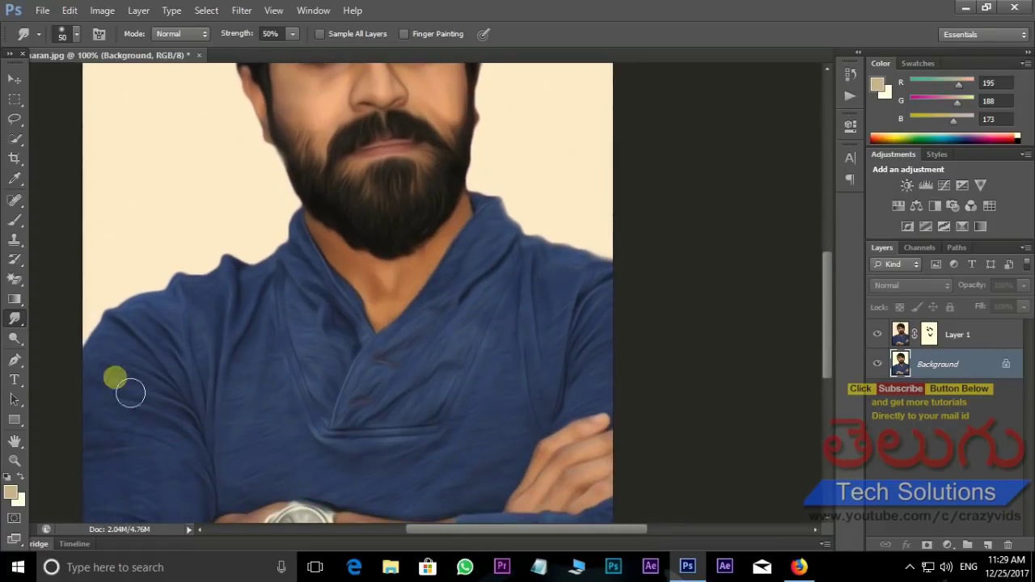
pyautogui.rightClick(14, 344)
# - Dodge the shirt folds on Layer 1 with Midtones at 50% exposure
pyautogui.click(69, 333)
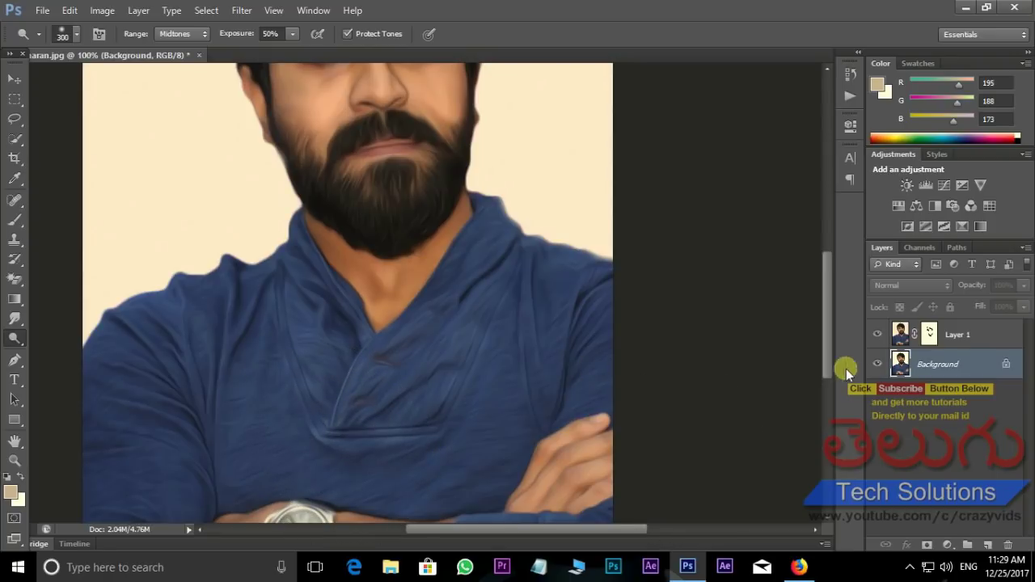
pyautogui.click(935, 348)
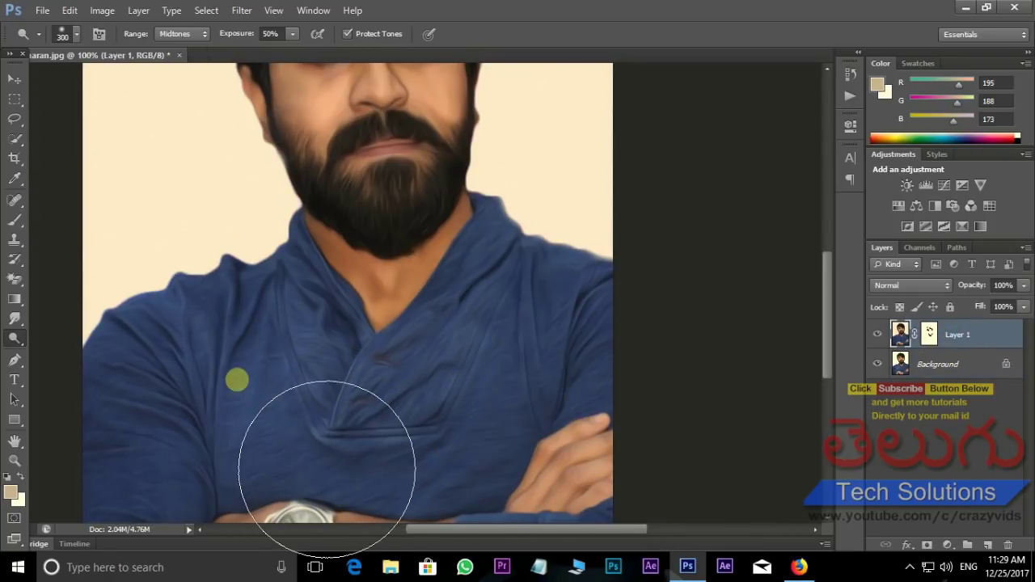
pyautogui.moveTo(336, 427); pyautogui.dragTo(663, 382)
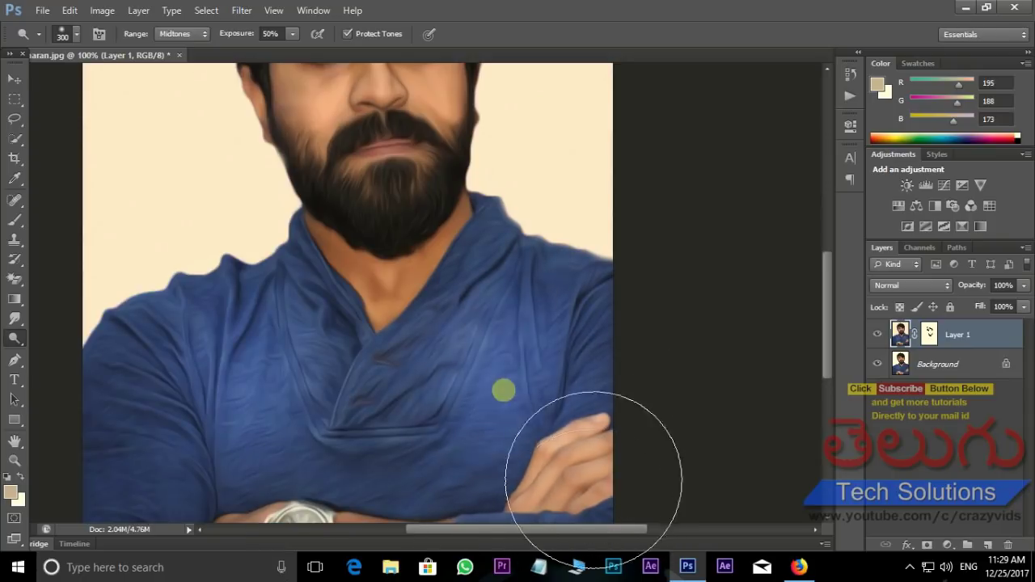
pyautogui.moveTo(522, 358); pyautogui.dragTo(485, 481)
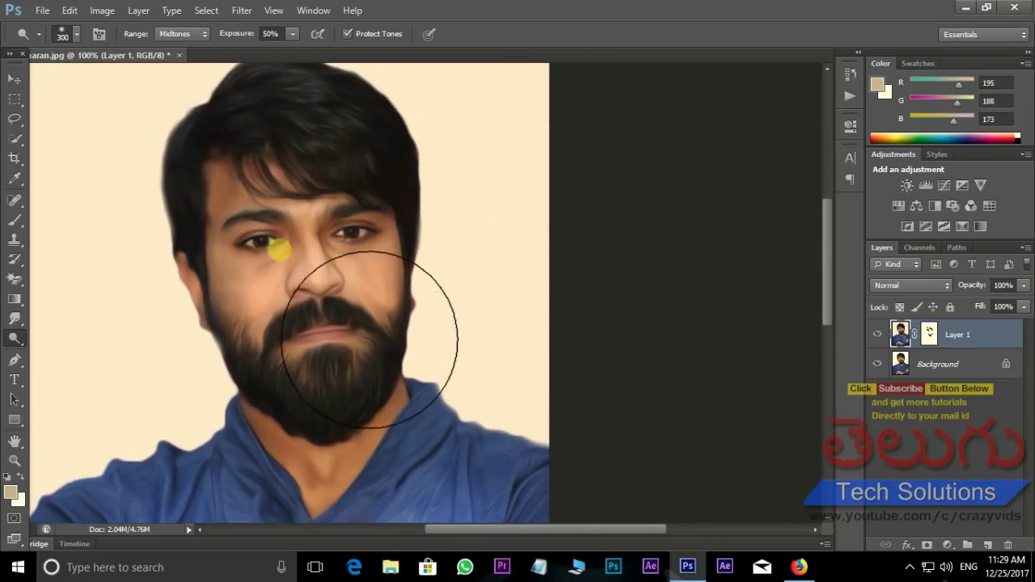
pyautogui.moveTo(347, 313)
pyautogui.mouseDown()
pyautogui.moveTo(404, 229)
pyautogui.moveTo(390, 95)
pyautogui.mouseUp()
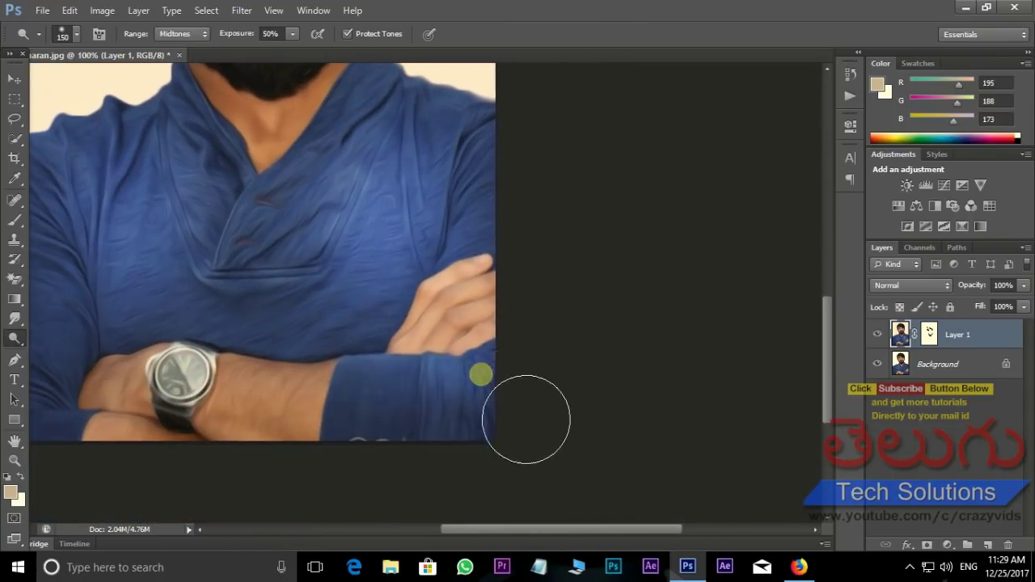
pyautogui.moveTo(96, 457); pyautogui.dragTo(252, 462)
pyautogui.moveTo(249, 370)
pyautogui.mouseDown()
pyautogui.moveTo(388, 375)
pyautogui.moveTo(254, 351)
pyautogui.moveTo(400, 428)
pyautogui.mouseUp()
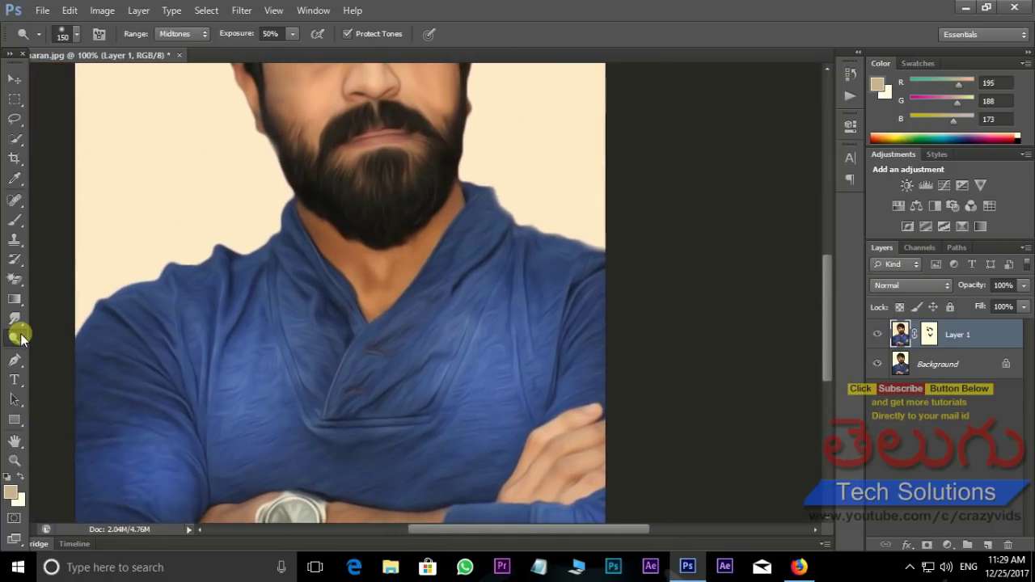
# - Switch to the Burn tool with a size-60 brush, framing the shirt collar and neckline creases
pyautogui.click(65, 347)
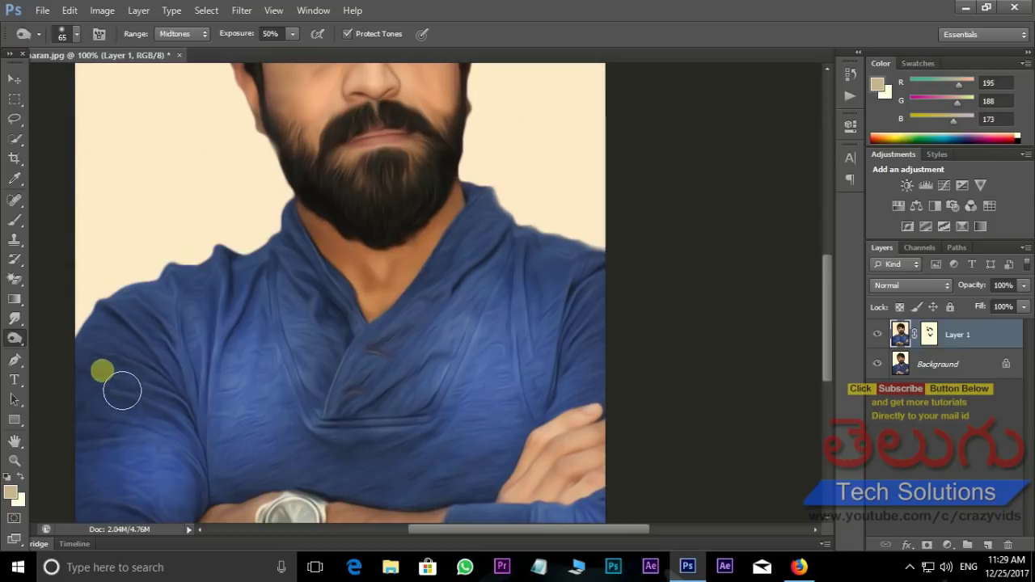
pyautogui.scroll(1, 243, 333)
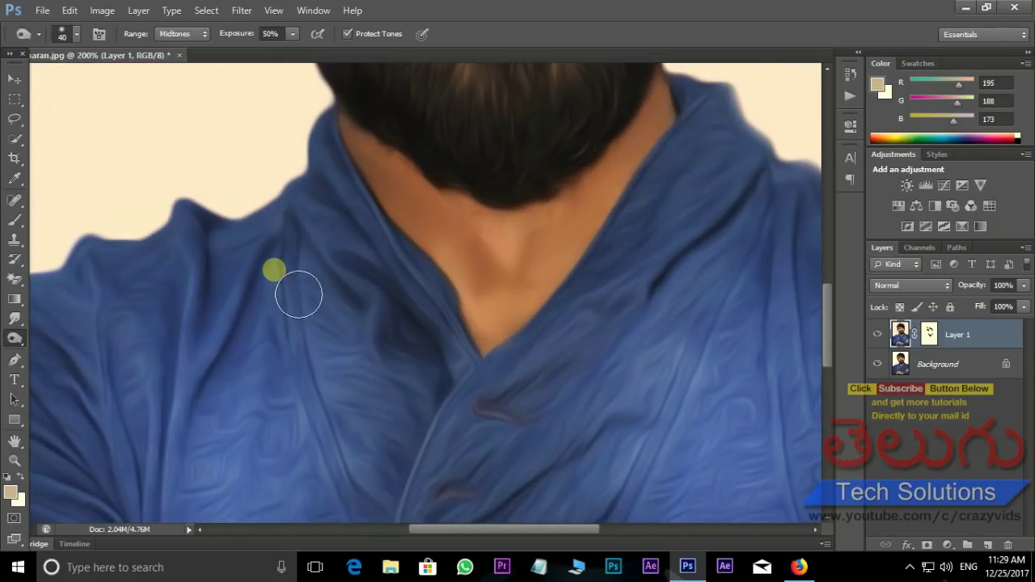
pyautogui.scroll(-3, 194, 404)
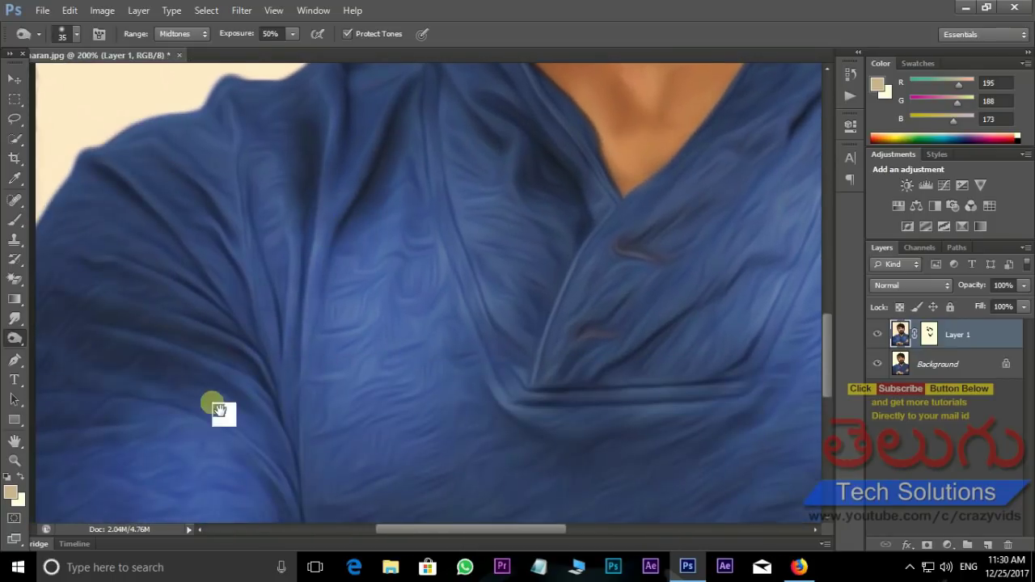
pyautogui.moveTo(219, 413); pyautogui.dragTo(153, 363)
pyautogui.scroll(2, 254, 300)
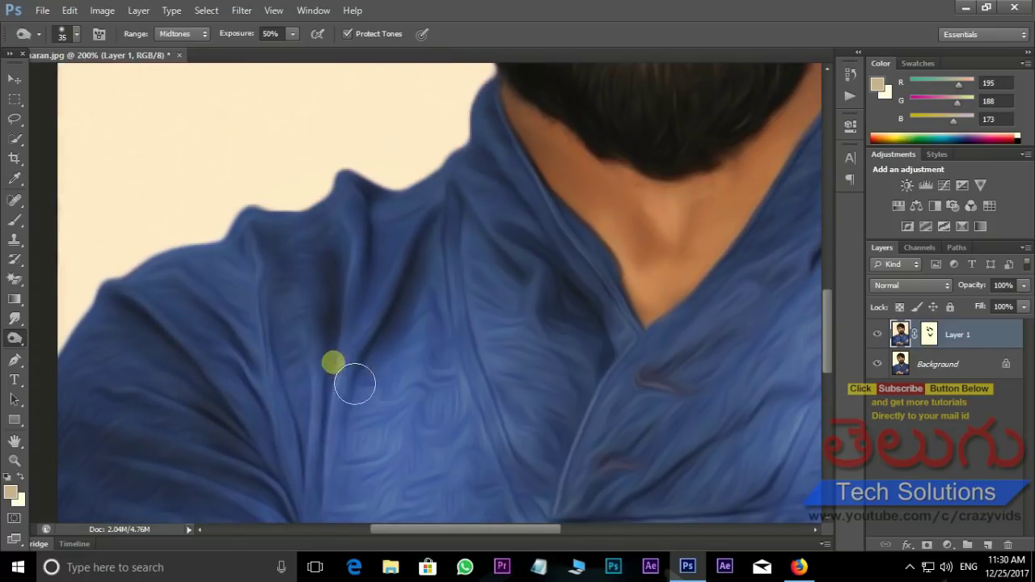
pyautogui.moveTo(430, 347); pyautogui.dragTo(98, 420)
pyautogui.moveTo(488, 428)
pyautogui.mouseDown()
pyautogui.moveTo(737, 205)
pyautogui.moveTo(423, 342)
pyautogui.moveTo(415, 531)
pyautogui.mouseUp()
pyautogui.press(']')
pyautogui.press(']')
pyautogui.press(']')
pyautogui.scroll(-5, 196, 354)
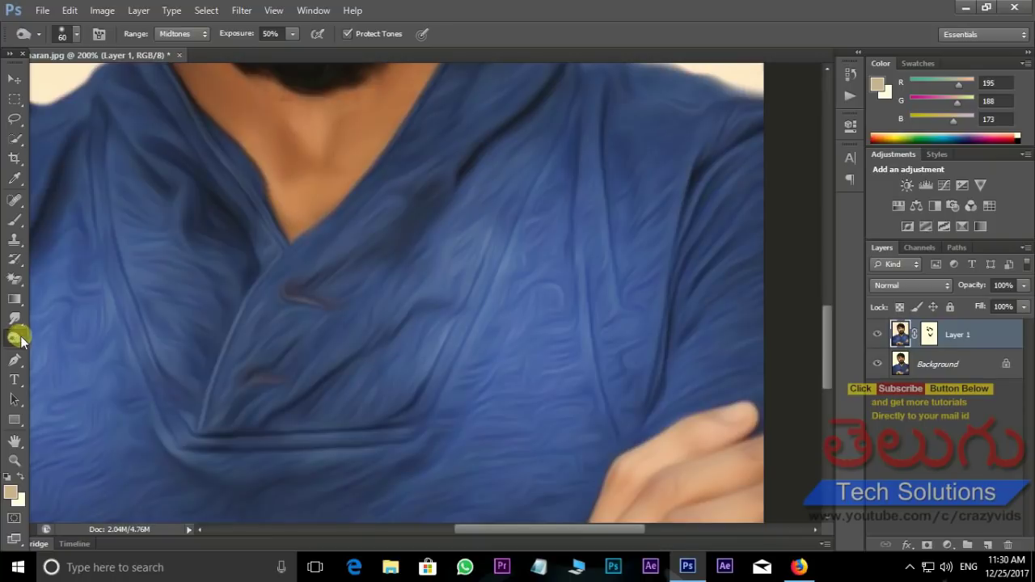
# - With the Dodge tool at size 60, lighten the dark crease running down the shirt
pyautogui.click(64, 338)
pyautogui.hscroll(-5, 527, 418)
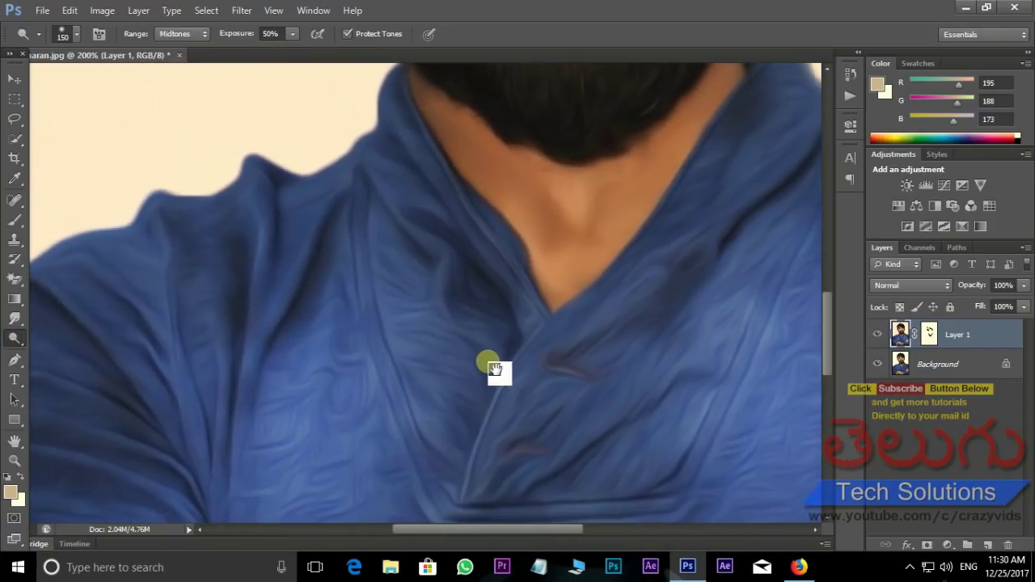
pyautogui.press(']')
pyautogui.press(']')
pyautogui.press(']')
pyautogui.scroll(2, 404, 453)
pyautogui.moveTo(393, 375); pyautogui.dragTo(491, 297)
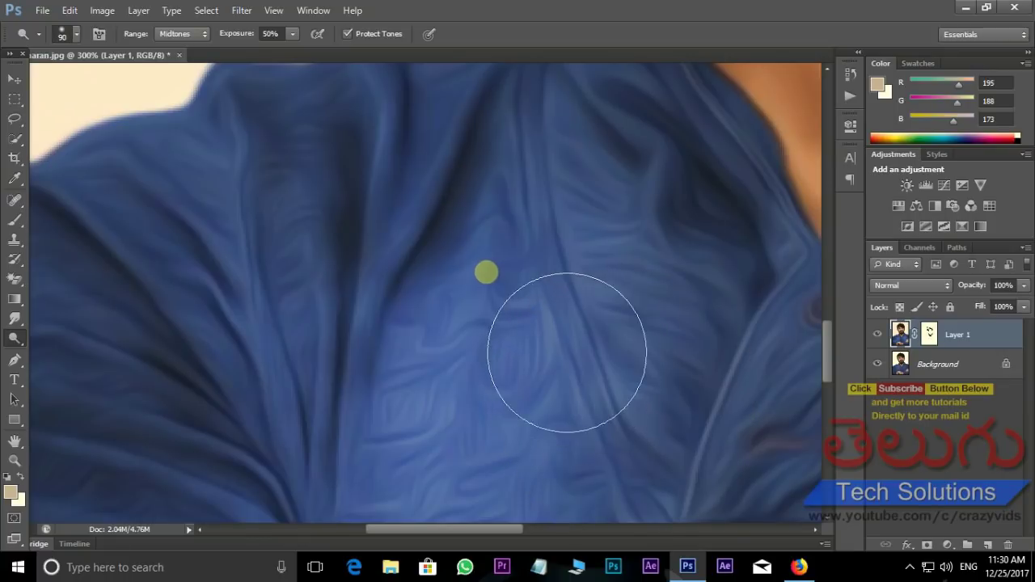
pyautogui.press('[')
pyautogui.press('[')
pyautogui.press('[')
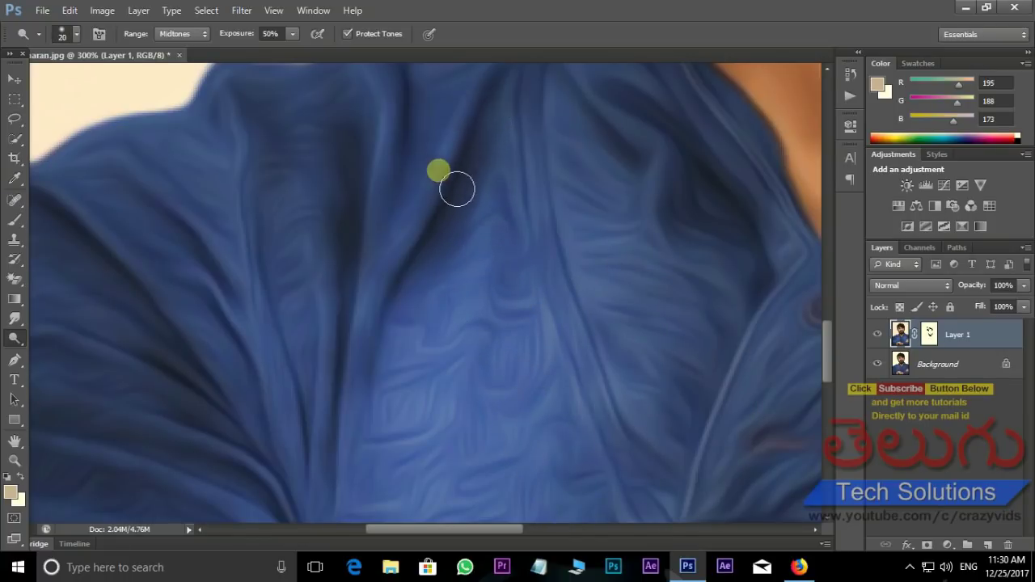
pyautogui.moveTo(408, 308); pyautogui.dragTo(367, 426)
pyautogui.moveTo(419, 151); pyautogui.dragTo(388, 294)
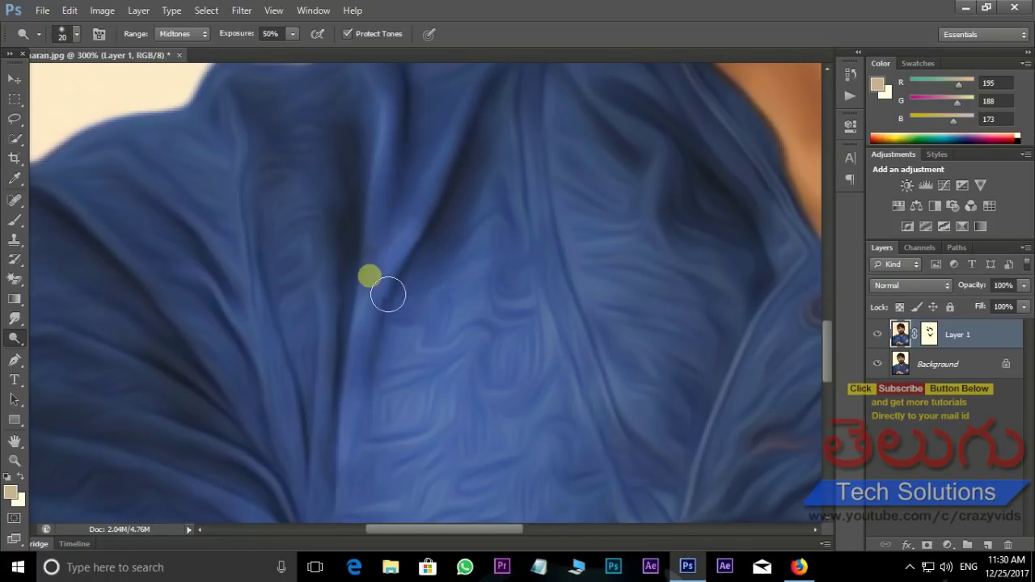
pyautogui.moveTo(347, 446); pyautogui.dragTo(322, 529)
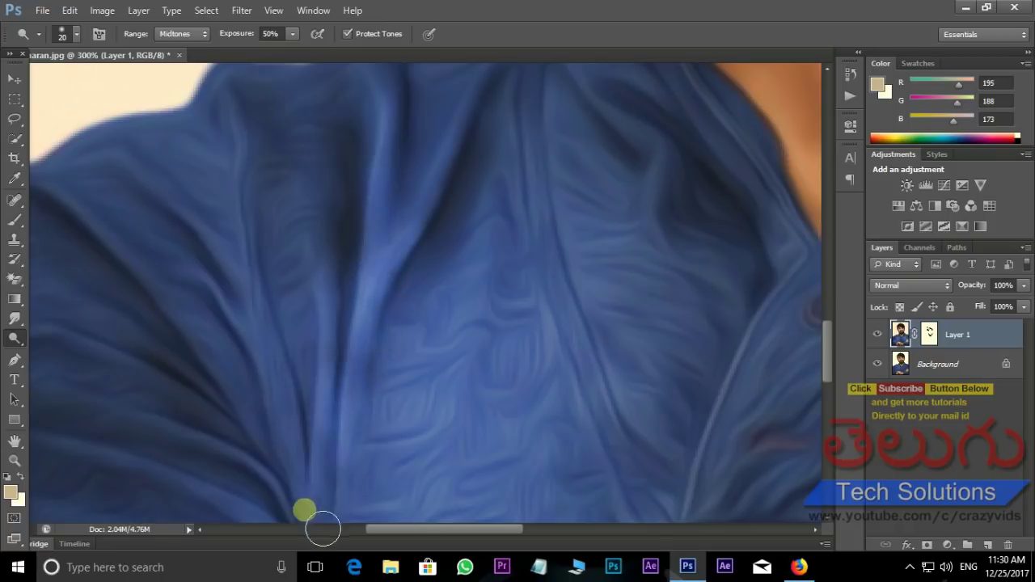
pyautogui.moveTo(257, 209)
pyautogui.mouseDown()
pyautogui.moveTo(266, 377)
pyautogui.moveTo(303, 456)
pyautogui.moveTo(358, 240)
pyautogui.mouseUp()
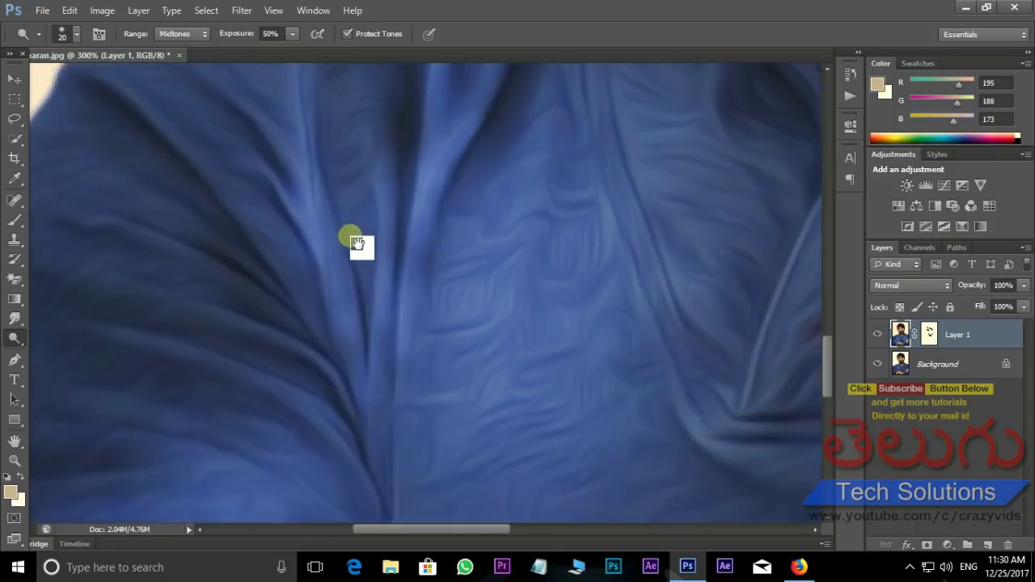
# - Lighten the vertical shirt fold near the arm and the left fold beside the collar
pyautogui.scroll(-3, 411, 406)
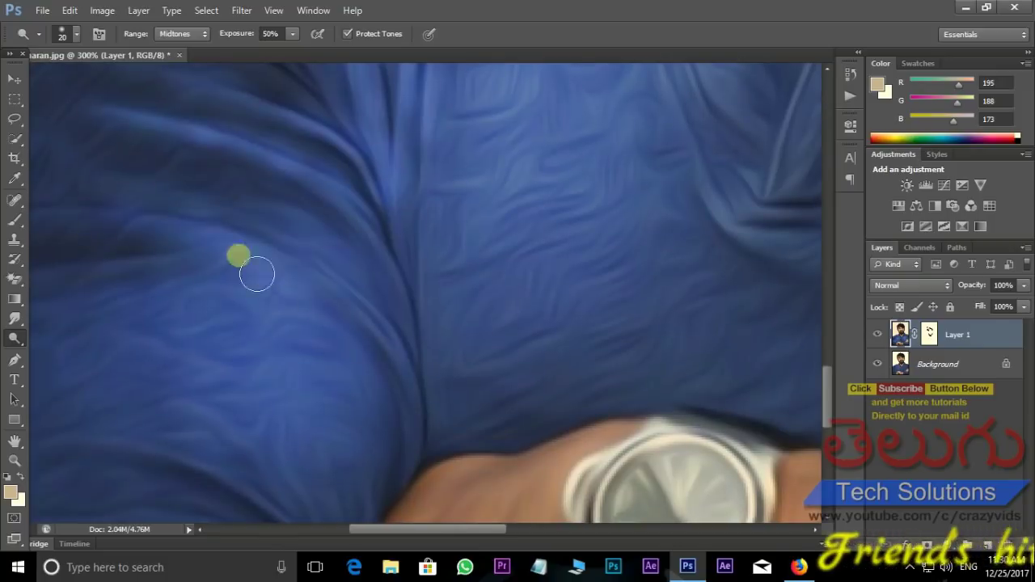
pyautogui.scroll(-2, 348, 380)
pyautogui.scroll(-1, 181, 300)
pyautogui.hscroll(-1, 180, 300)
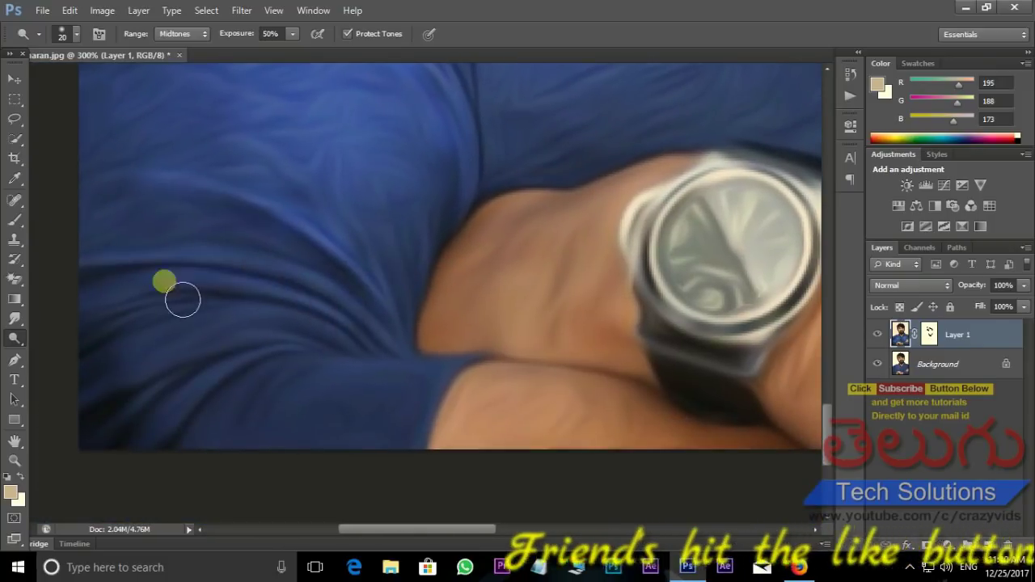
pyautogui.hscroll(5, 501, 348)
pyautogui.moveTo(348, 234); pyautogui.dragTo(342, 421)
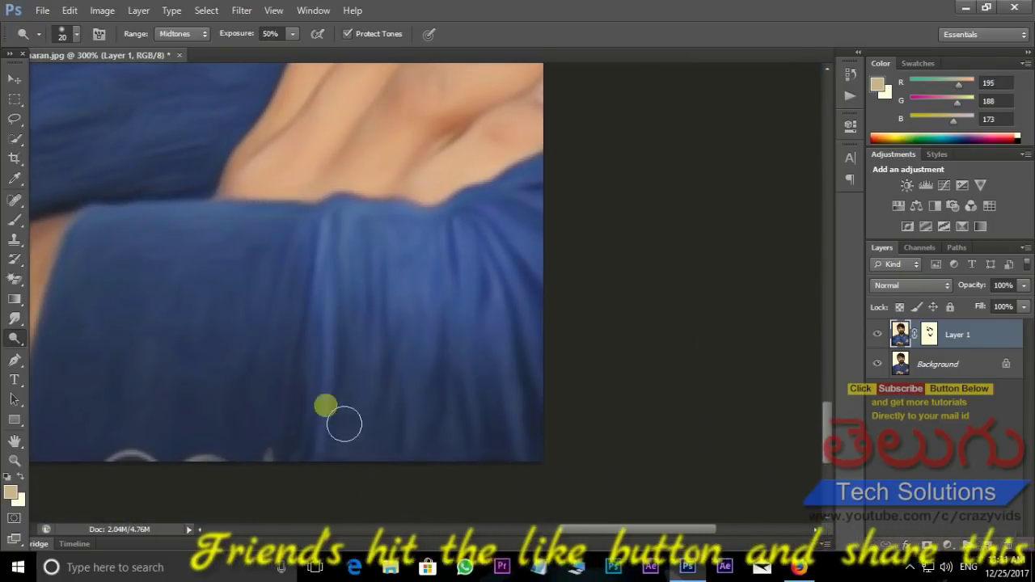
pyautogui.scroll(-3, 381, 259)
pyautogui.moveTo(381, 258); pyautogui.dragTo(388, 393)
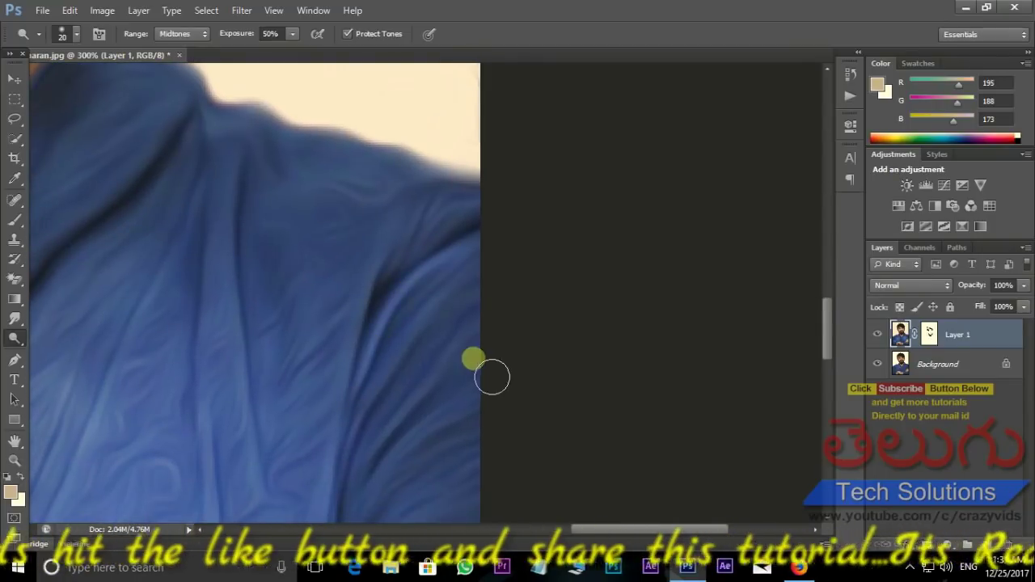
pyautogui.moveTo(254, 199); pyautogui.dragTo(428, 266)
pyautogui.moveTo(153, 363); pyautogui.dragTo(623, 282)
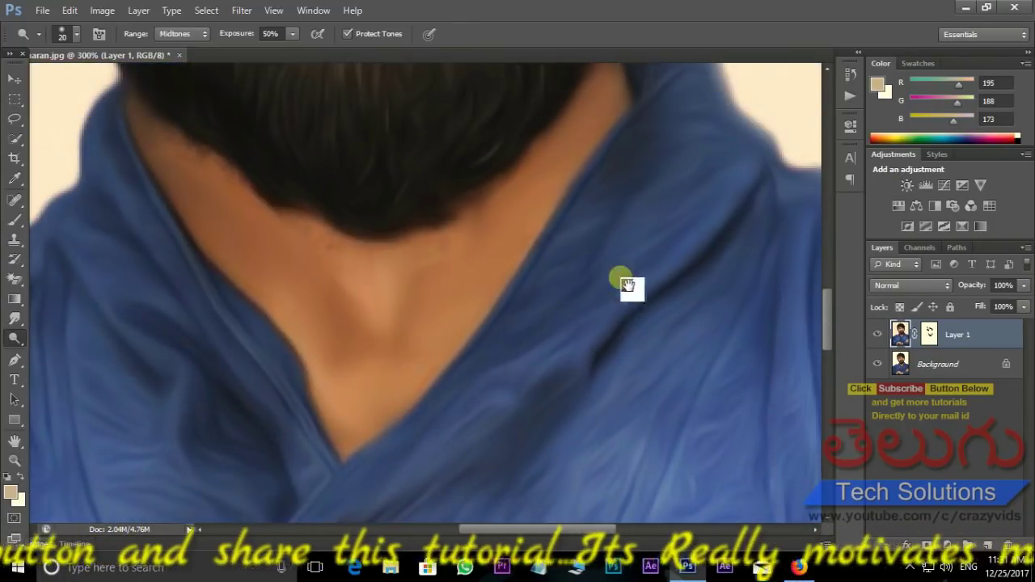
pyautogui.moveTo(153, 240); pyautogui.dragTo(296, 474)
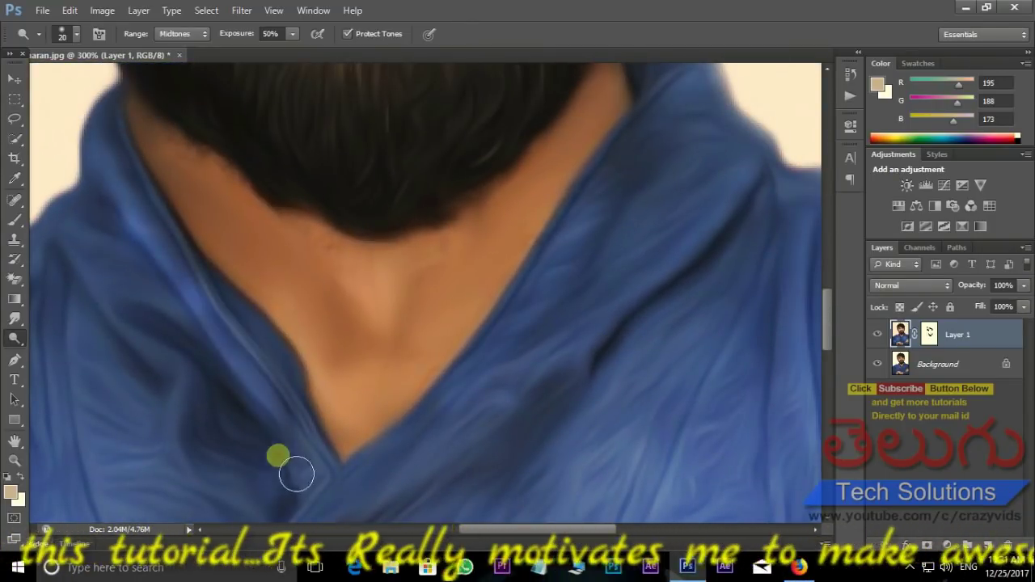
pyautogui.moveTo(519, 393); pyautogui.dragTo(584, 439)
pyautogui.press(']')
pyautogui.press(']')
pyautogui.press(']')
pyautogui.hotkey('ctrl', '-')
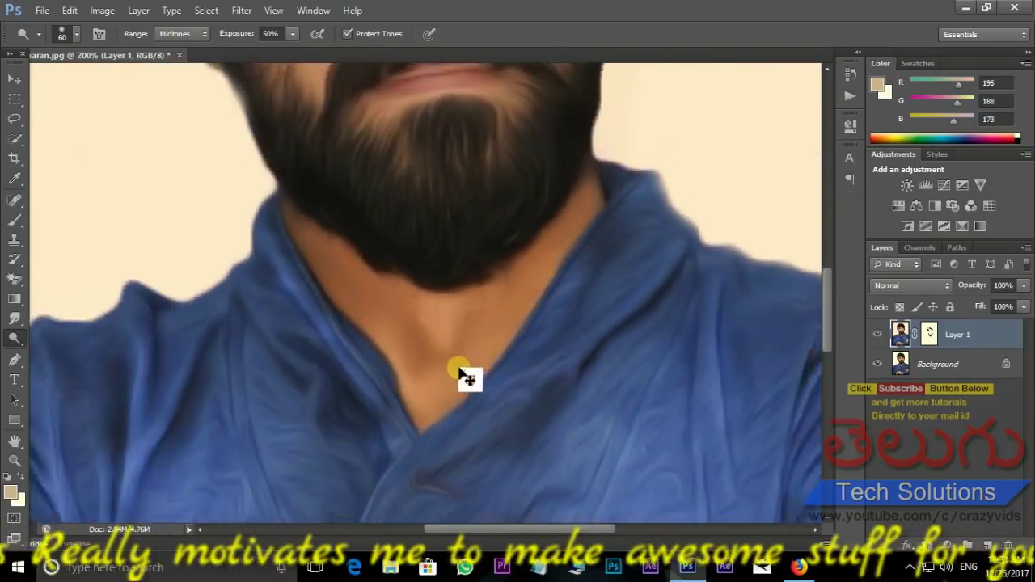
pyautogui.hotkey('ctrl', '-')
pyautogui.moveTo(561, 340); pyautogui.dragTo(566, 324)
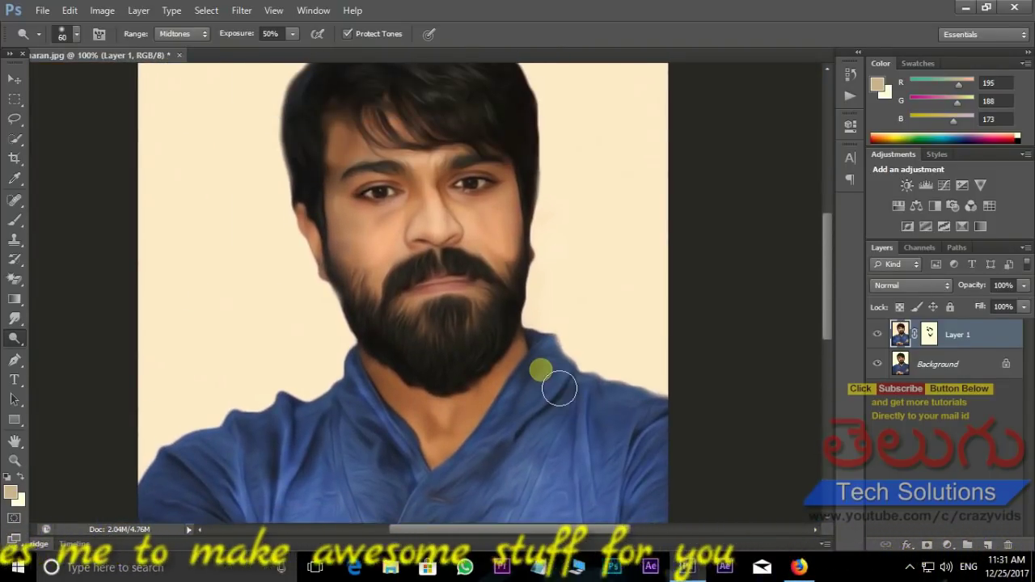
pyautogui.hotkey('ctrl', '+')
pyautogui.moveTo(624, 208)
pyautogui.mouseDown()
pyautogui.moveTo(508, 383)
pyautogui.moveTo(539, 543)
pyautogui.mouseUp()
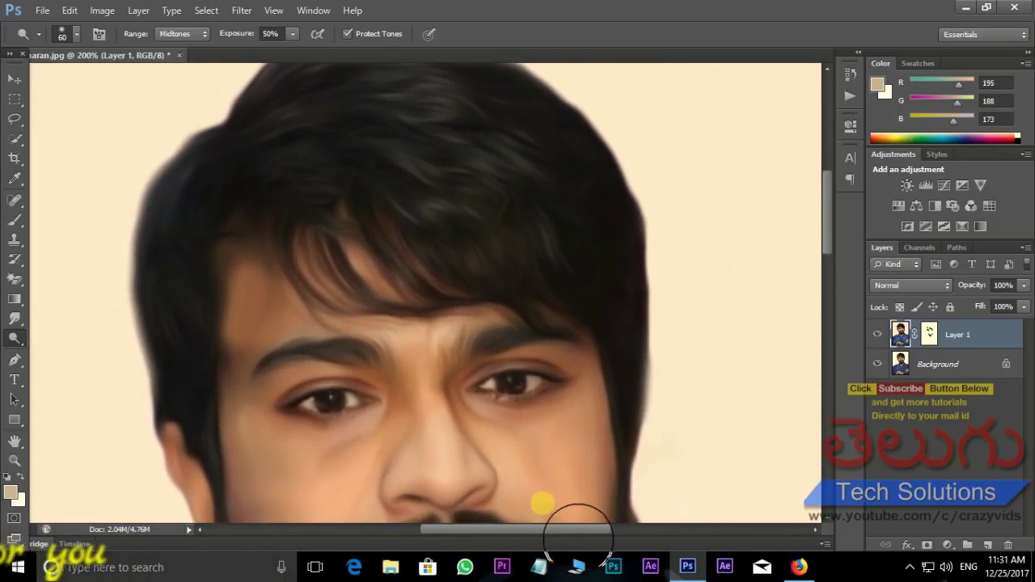
pyautogui.hotkey('ctrl', '-')
pyautogui.hotkey('ctrl', '-')
pyautogui.hotkey('ctrl', '+')
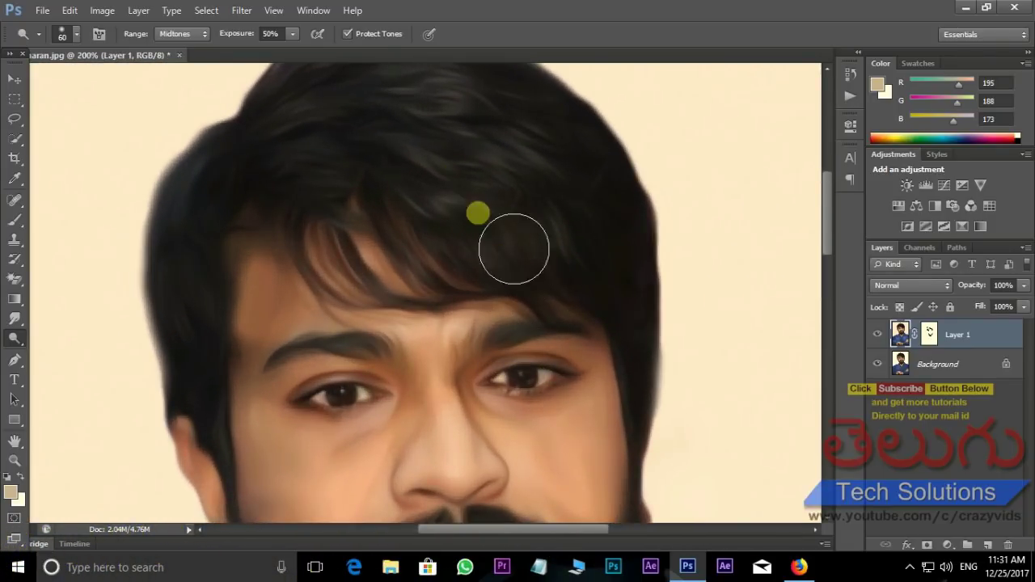
pyautogui.moveTo(505, 215); pyautogui.dragTo(507, 238)
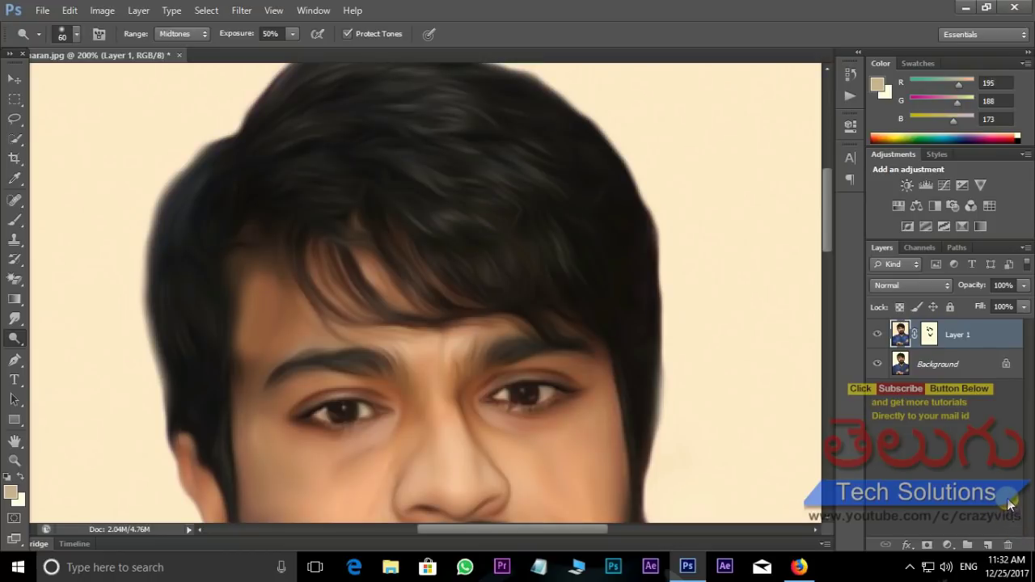
# - Add an empty Layer 2 and set the foreground colour to deep blue (0,10,221)
pyautogui.hotkey('ctrl', 'shift', 'n')
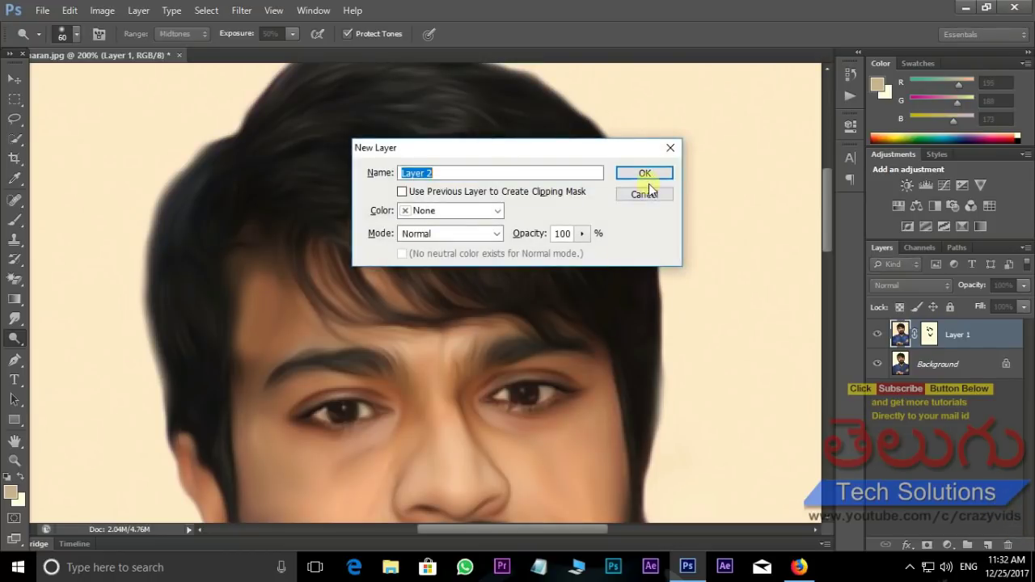
pyautogui.press('Return')
pyautogui.click(10, 491)
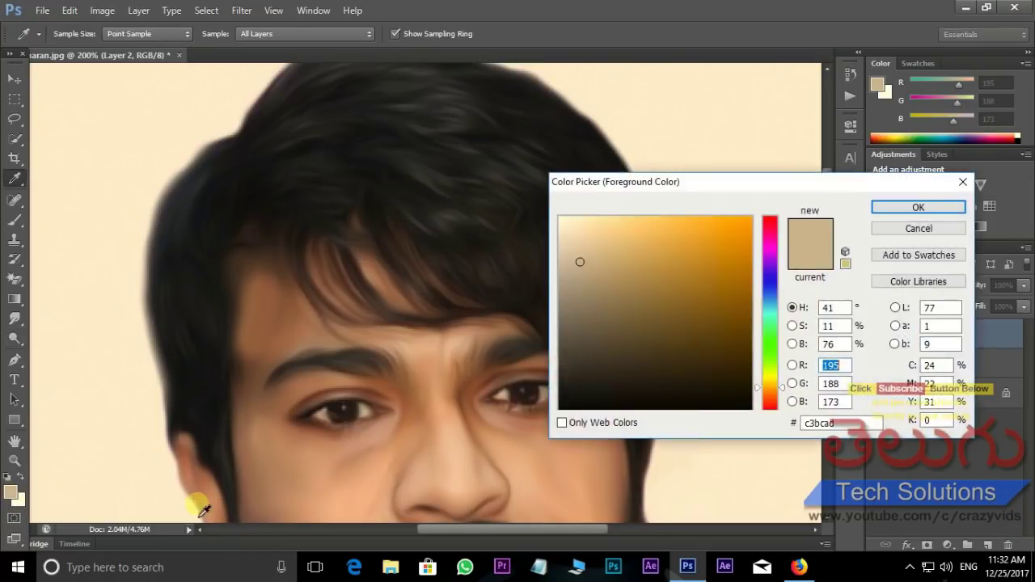
pyautogui.moveTo(771, 267); pyautogui.dragTo(778, 287)
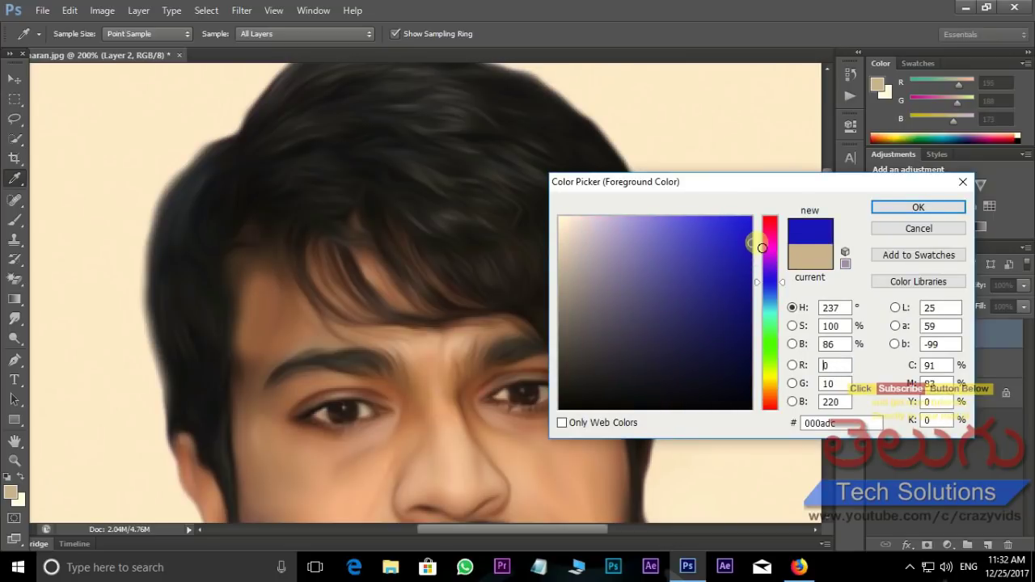
pyautogui.click(919, 208)
pyautogui.press('o')
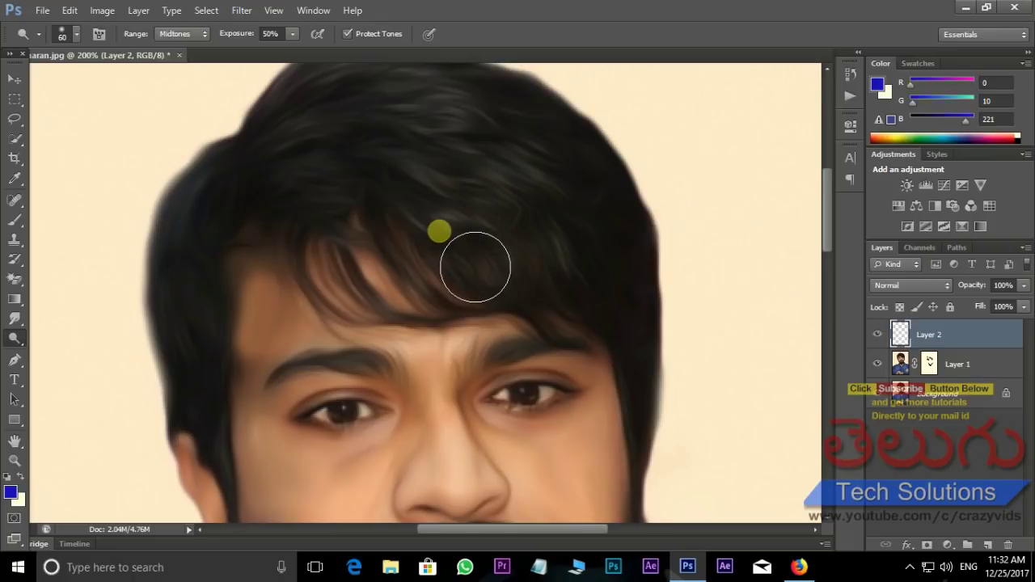
# - Brush blue strokes over the top of the hair and along the lower beard edge
pyautogui.click(12, 222)
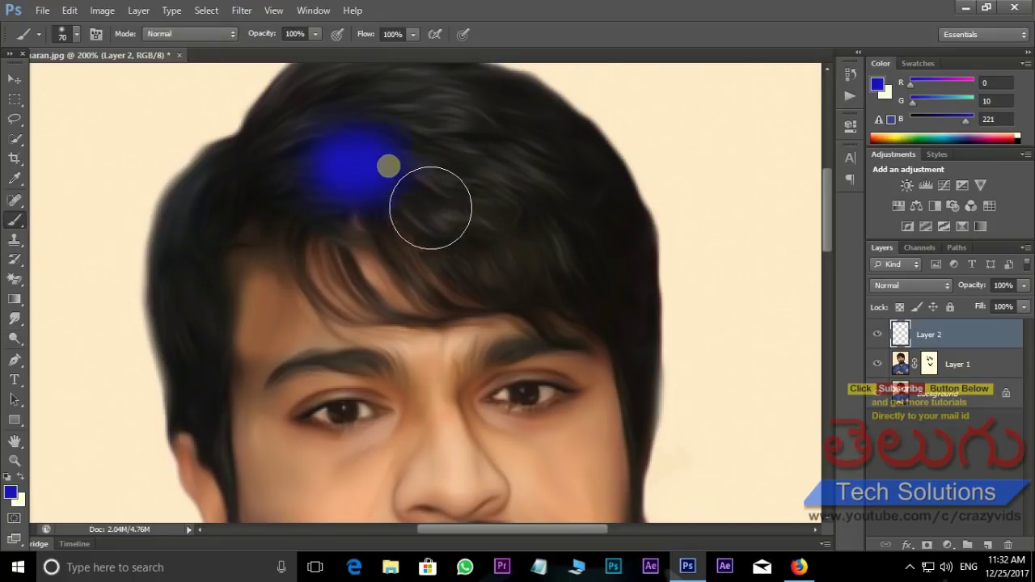
pyautogui.moveTo(388, 166)
pyautogui.mouseDown()
pyautogui.moveTo(533, 213)
pyautogui.moveTo(496, 185)
pyautogui.moveTo(644, 261)
pyautogui.mouseUp()
pyautogui.moveTo(561, 280); pyautogui.dragTo(526, 21)
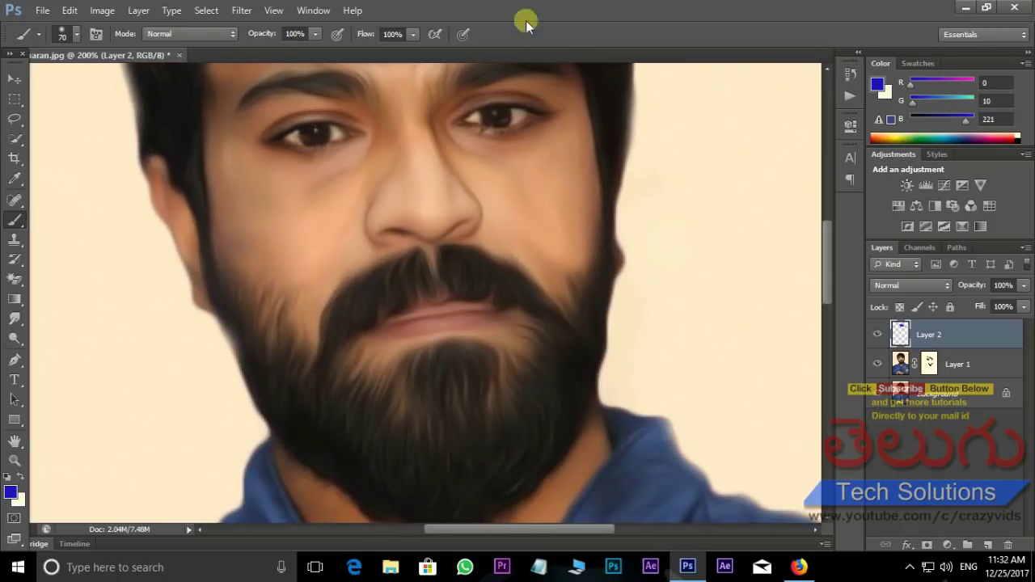
pyautogui.moveTo(301, 400); pyautogui.dragTo(481, 490)
pyautogui.moveTo(587, 482); pyautogui.dragTo(491, 542)
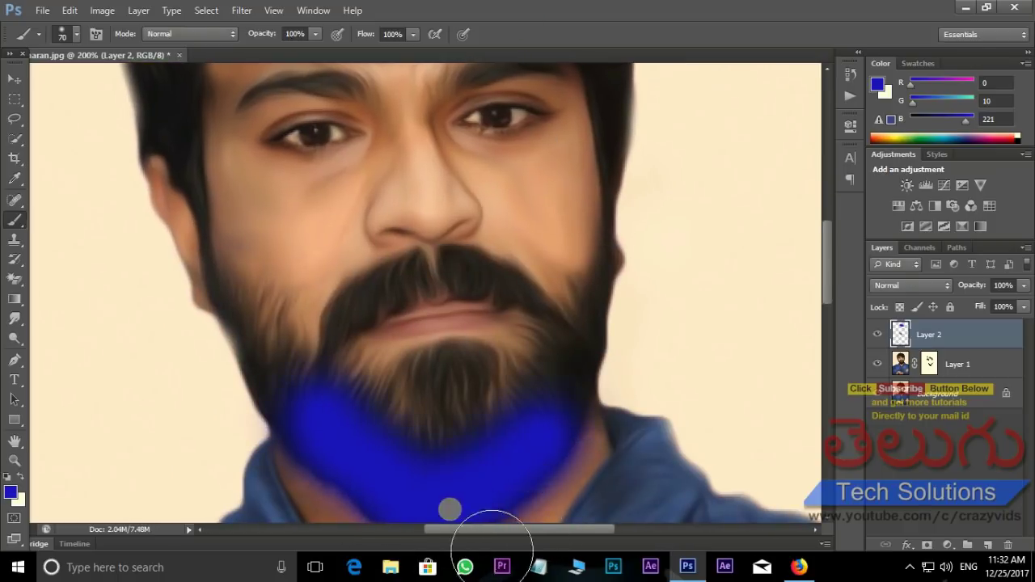
pyautogui.moveTo(755, 463); pyautogui.dragTo(671, 363)
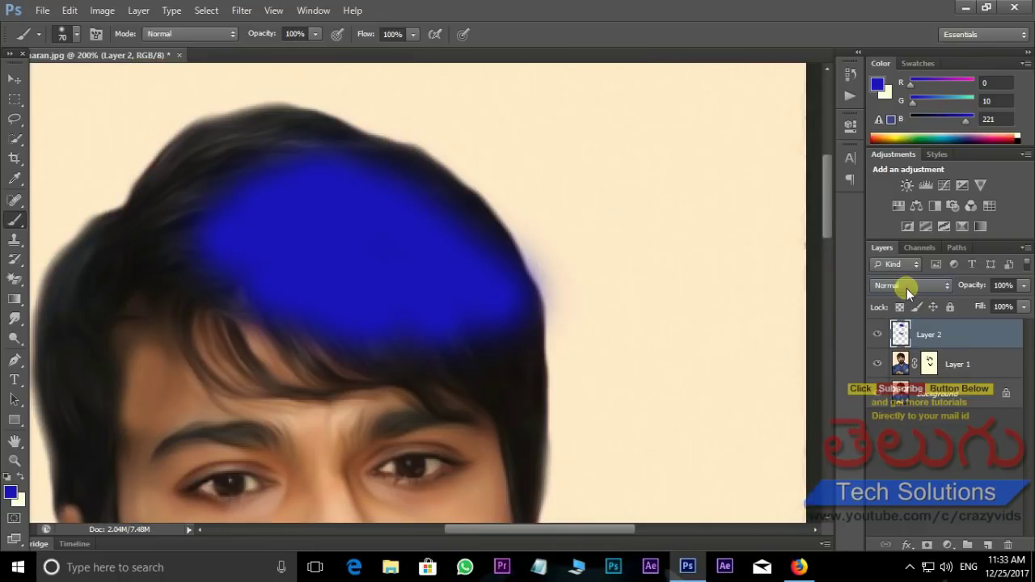
# - Set Layer 2 to Color Dodge so the hair glows blue, then zoom out to the full portrait
pyautogui.click(907, 288)
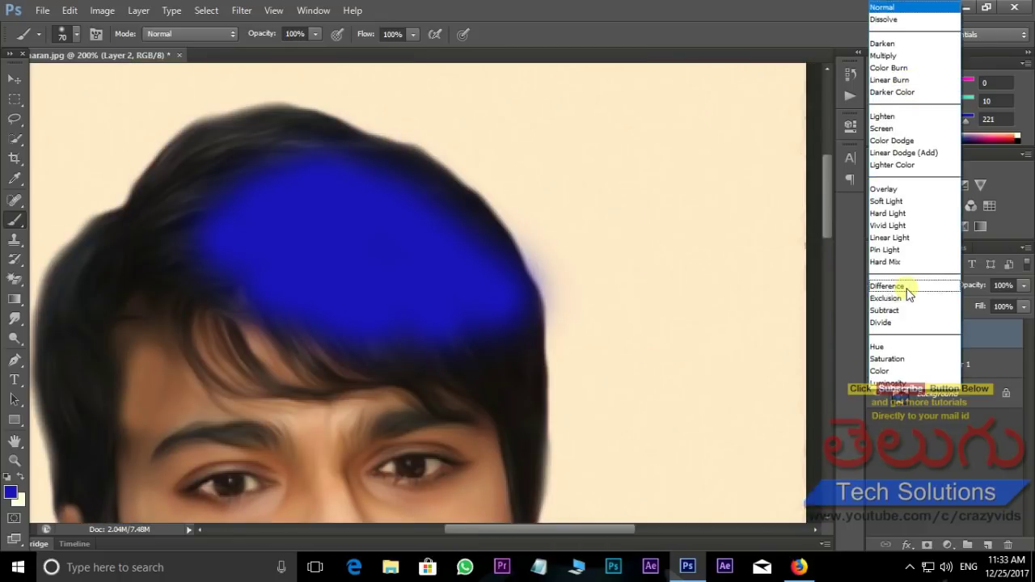
pyautogui.click(896, 144)
pyautogui.moveTo(617, 428)
pyautogui.mouseDown()
pyautogui.moveTo(735, 222)
pyautogui.moveTo(643, 372)
pyautogui.mouseUp()
pyautogui.hotkey('ctrl', '-')
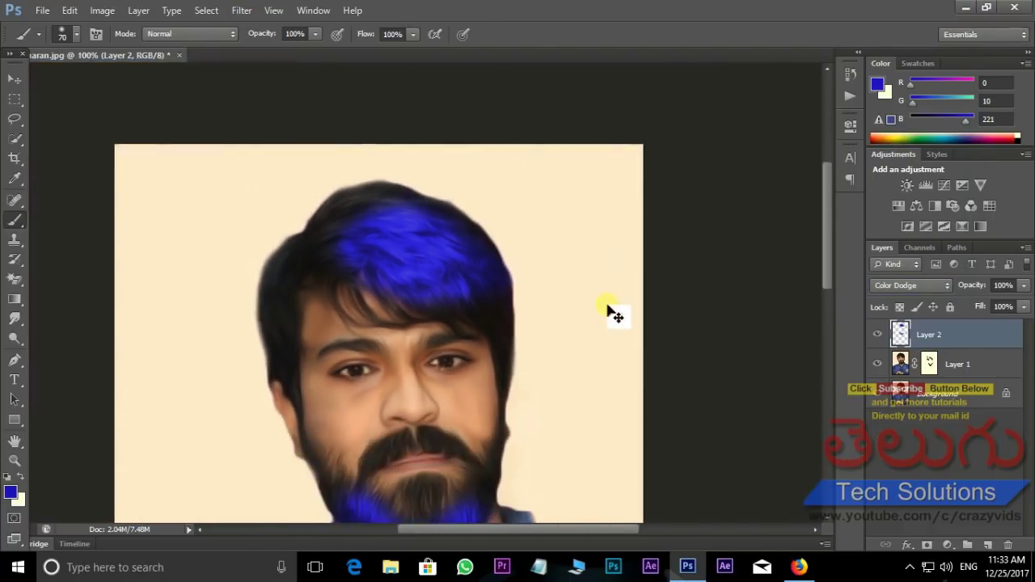
pyautogui.hotkey('ctrl', '-')
pyautogui.press('e')
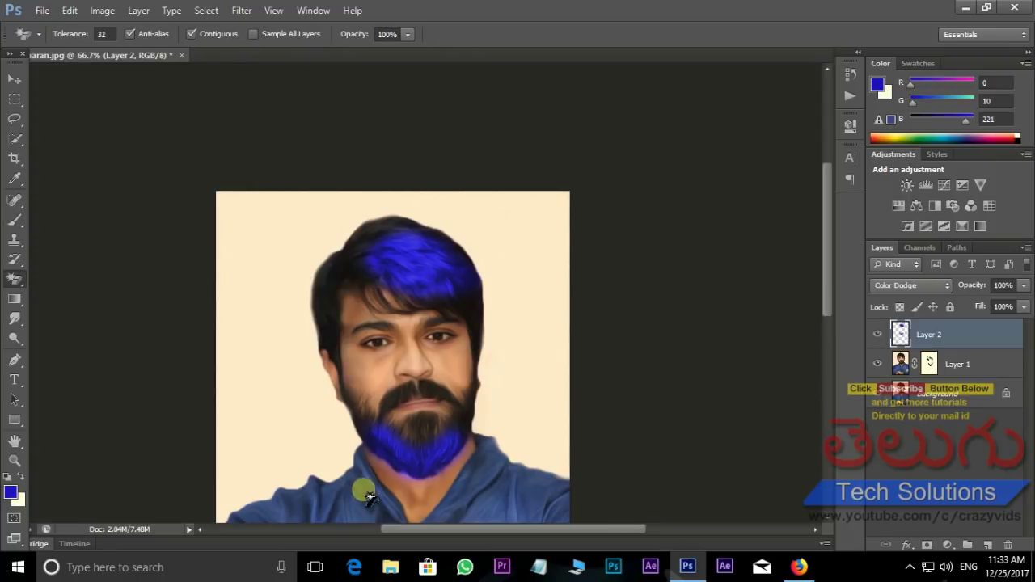
# - Select the regular Eraser Tool and zoom in so the face fills the view
pyautogui.rightClick(11, 284)
pyautogui.click(49, 275)
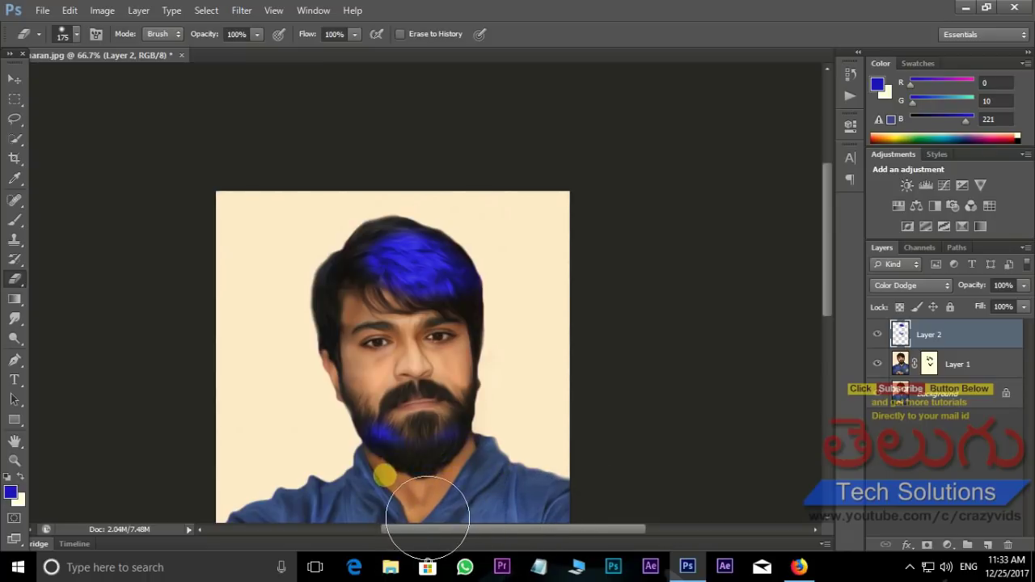
pyautogui.hotkey('ctrl', '+')
pyautogui.hotkey('ctrl', '+')
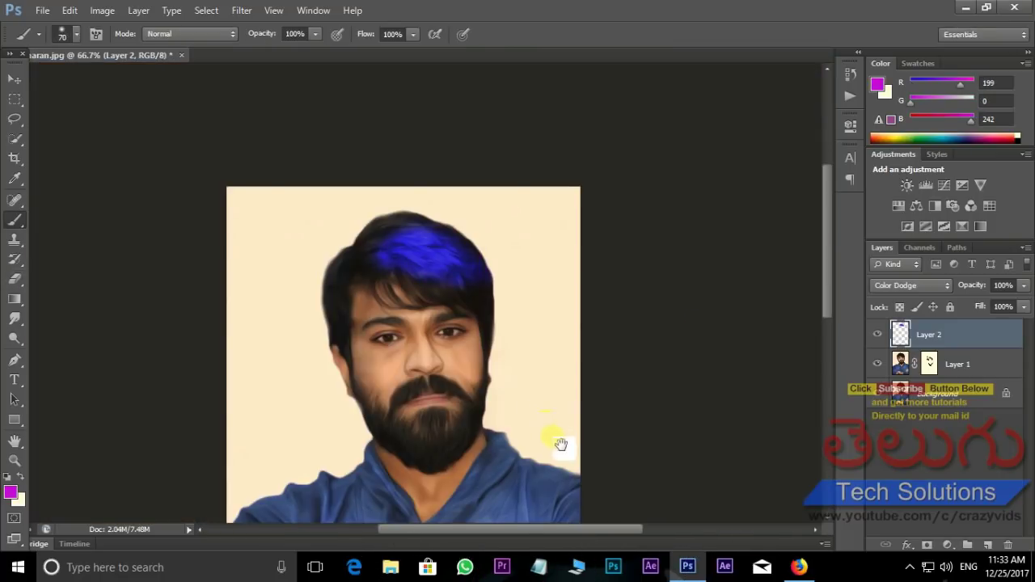
pyautogui.moveTo(559, 439); pyautogui.dragTo(565, 321)
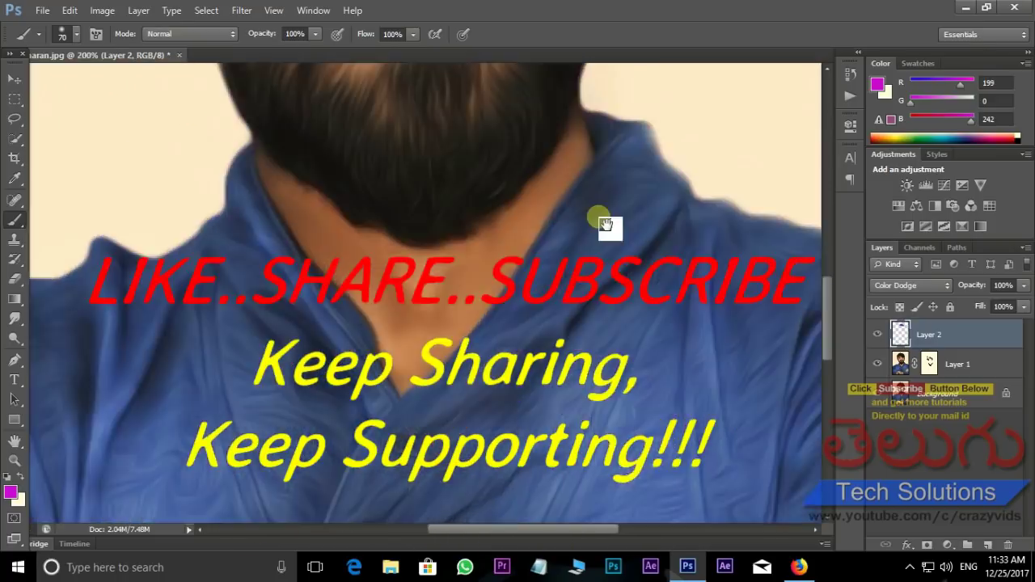
pyautogui.moveTo(609, 257)
pyautogui.mouseDown()
pyautogui.moveTo(594, 282)
pyautogui.moveTo(573, 232)
pyautogui.moveTo(590, 490)
pyautogui.mouseUp()
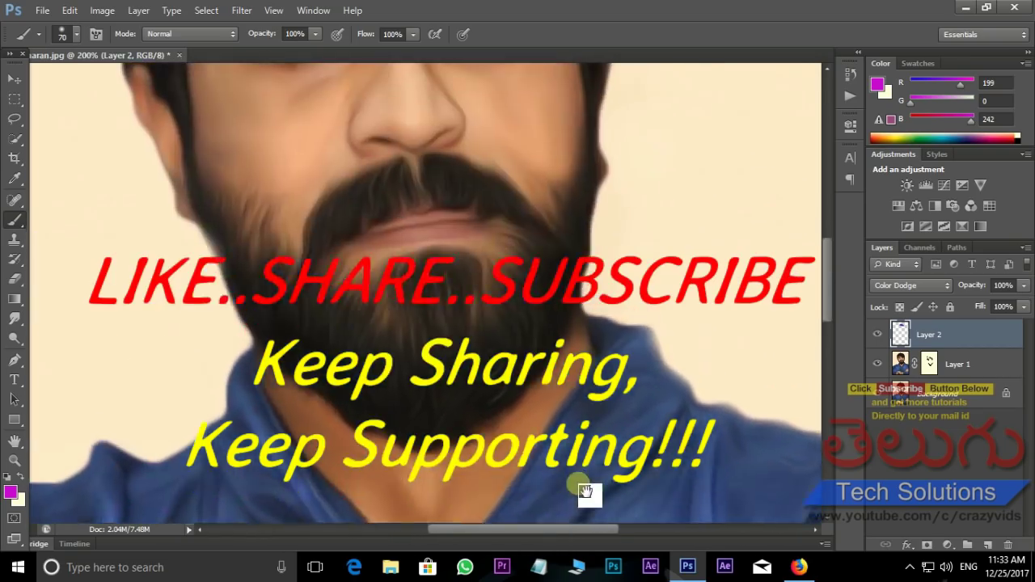
pyautogui.moveTo(594, 364); pyautogui.dragTo(606, 487)
pyautogui.moveTo(577, 331)
pyautogui.mouseDown()
pyautogui.moveTo(578, 370)
pyautogui.moveTo(615, 154)
pyautogui.moveTo(522, 423)
pyautogui.mouseUp()
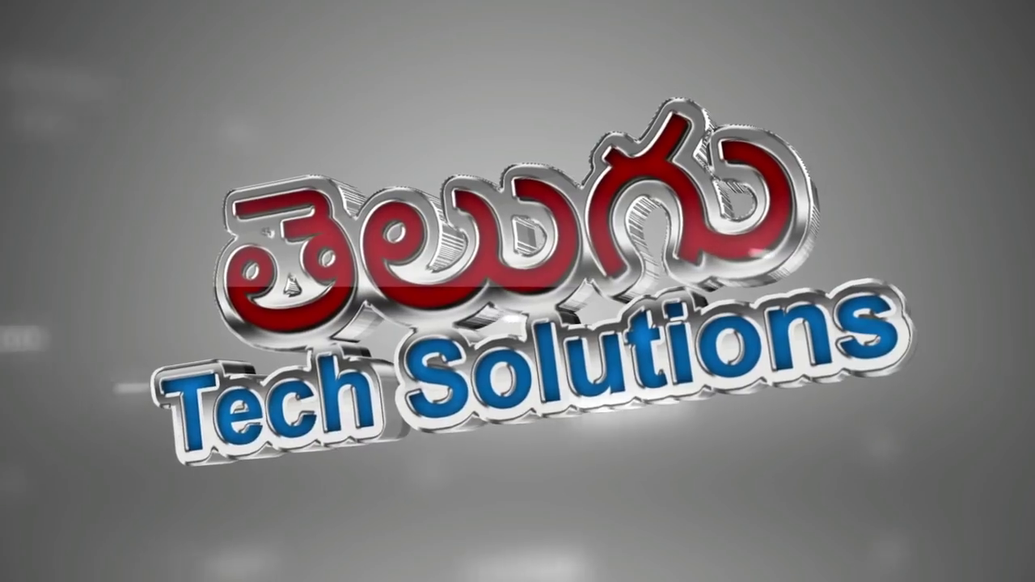